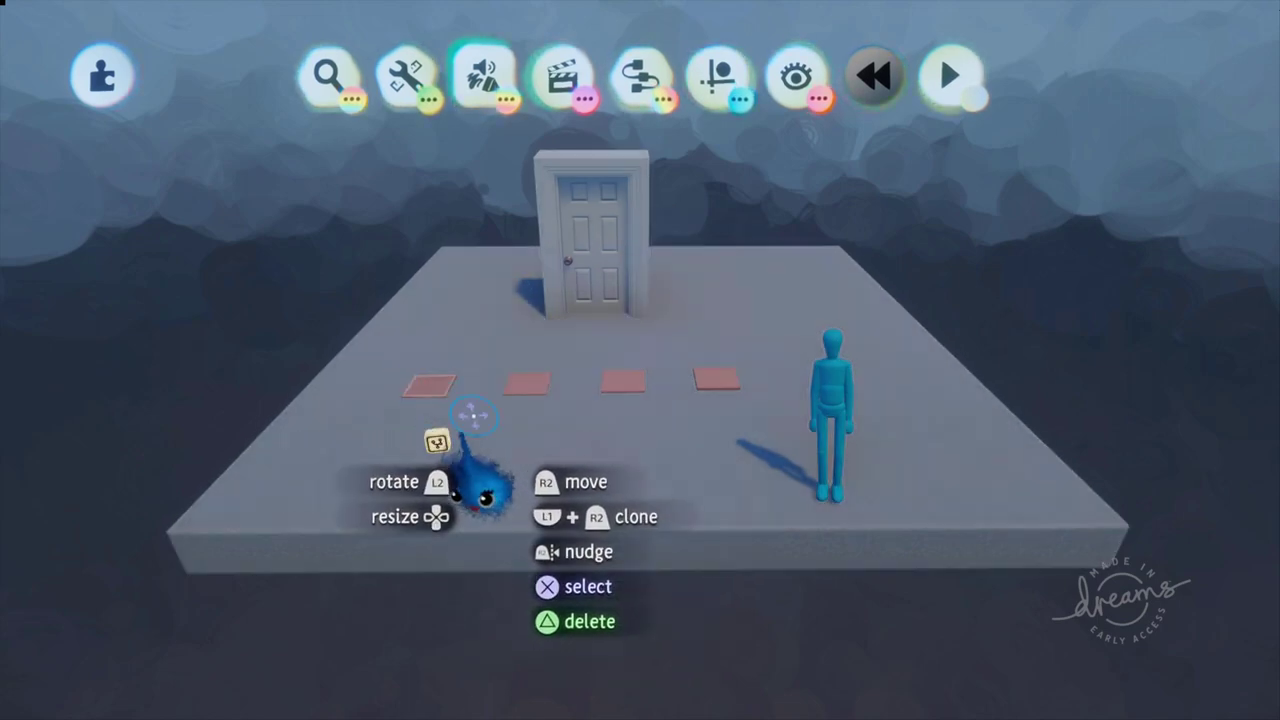
Play-test the stepping stone puzzle, then return to edit mode and rewind the scene
key("Escape")
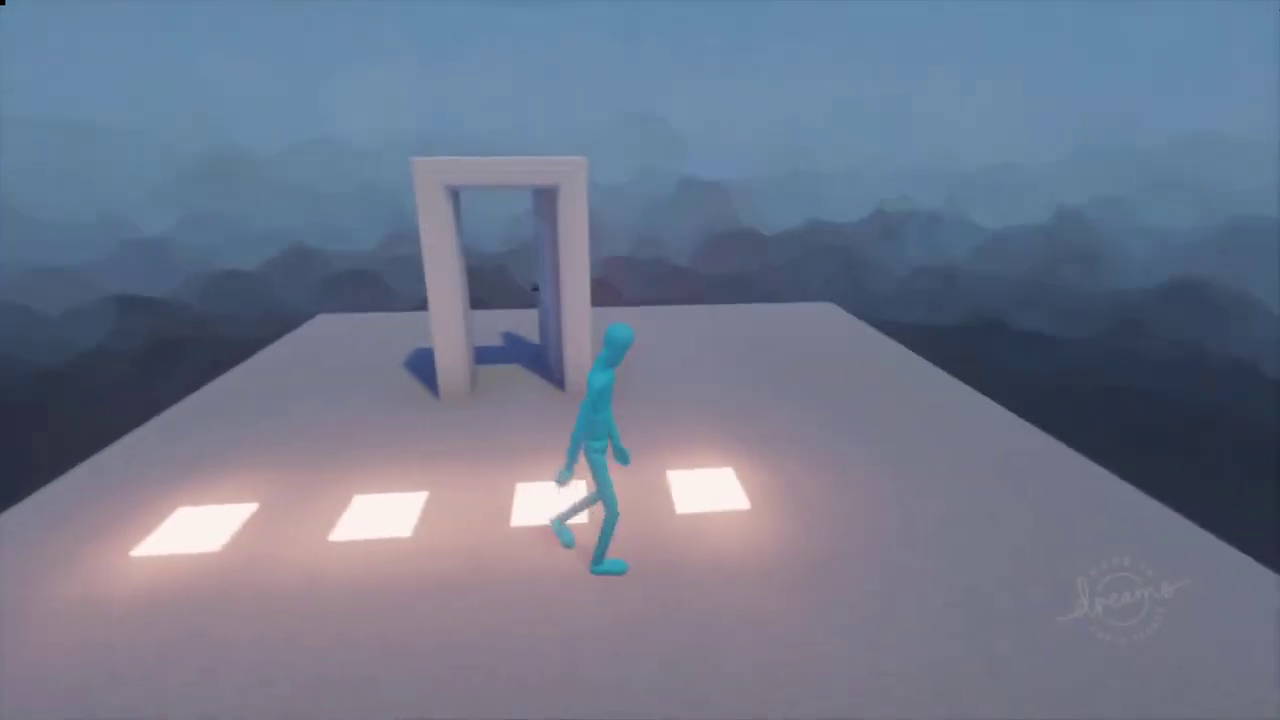
key("Escape")
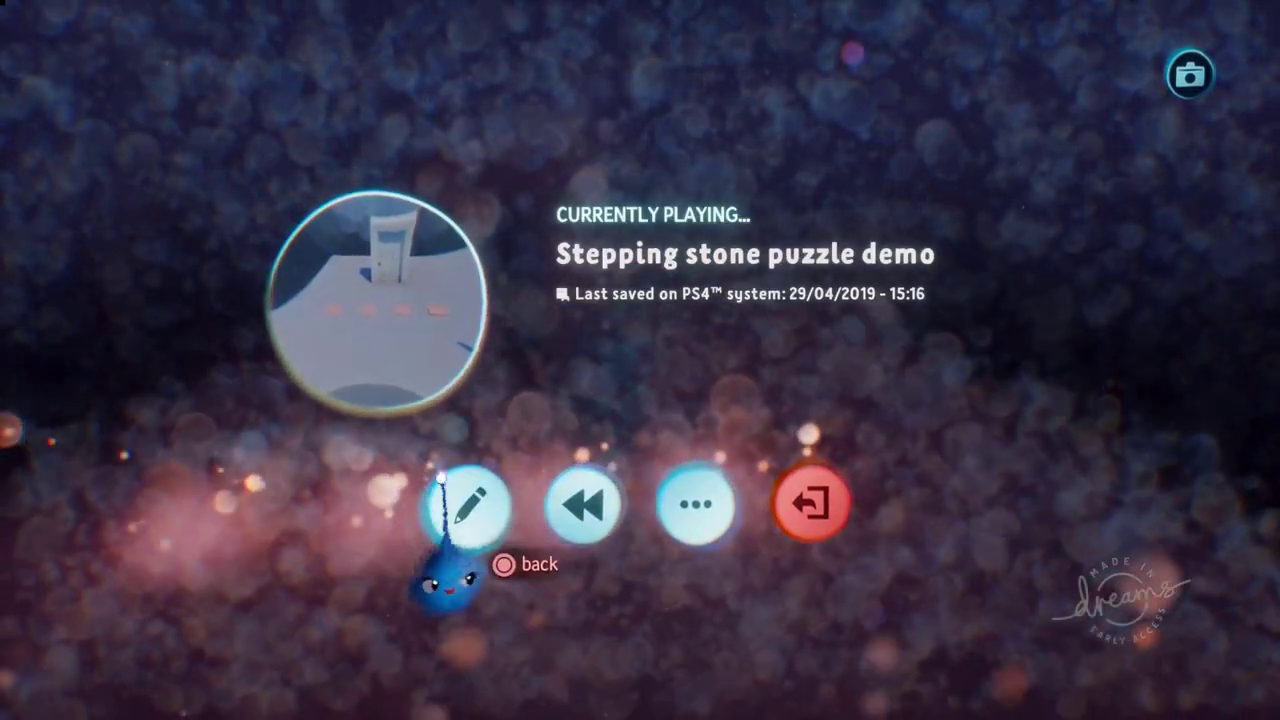
left_click(468, 505)
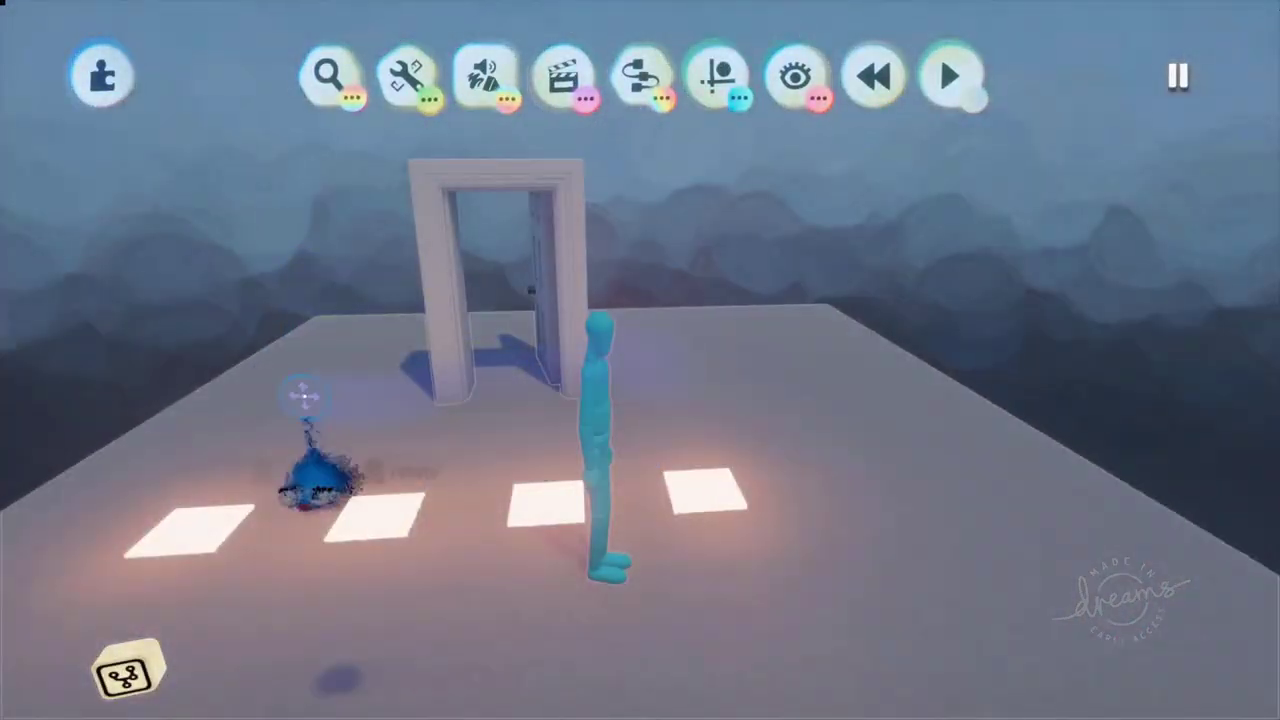
scroll(316, 385, "down", 2)
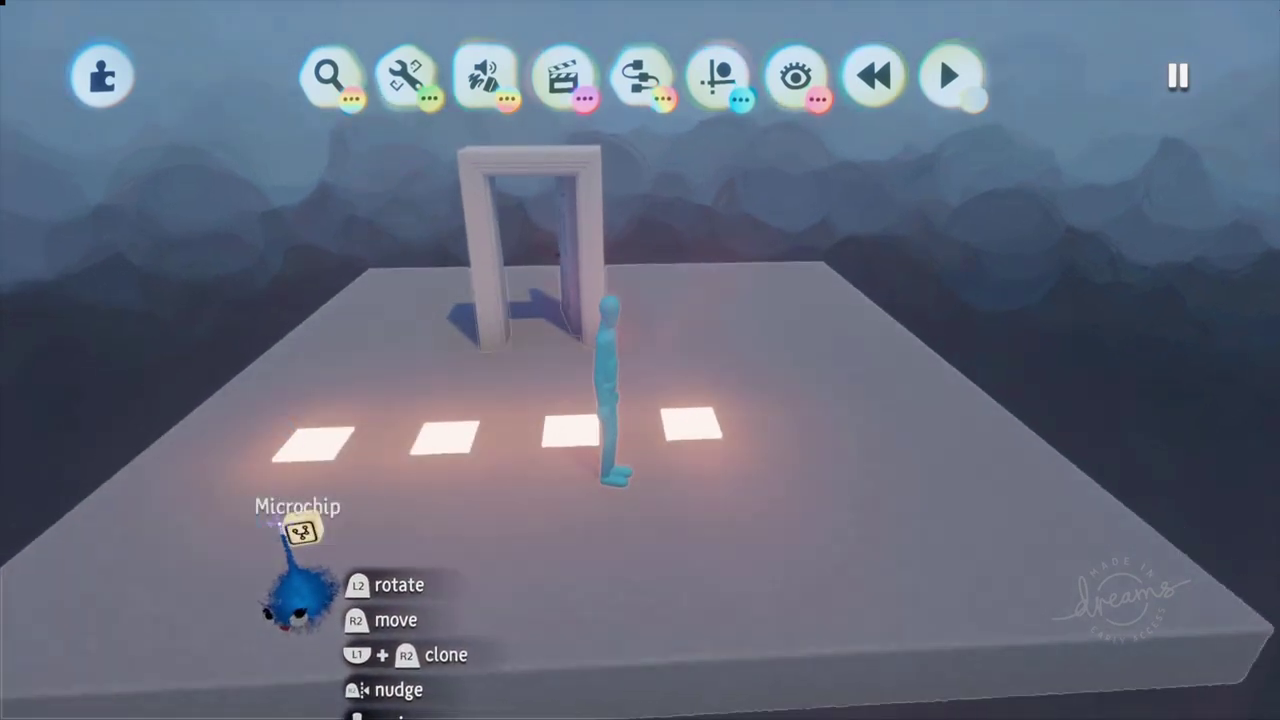
scroll(355, 492, "down", 2)
key("Down")
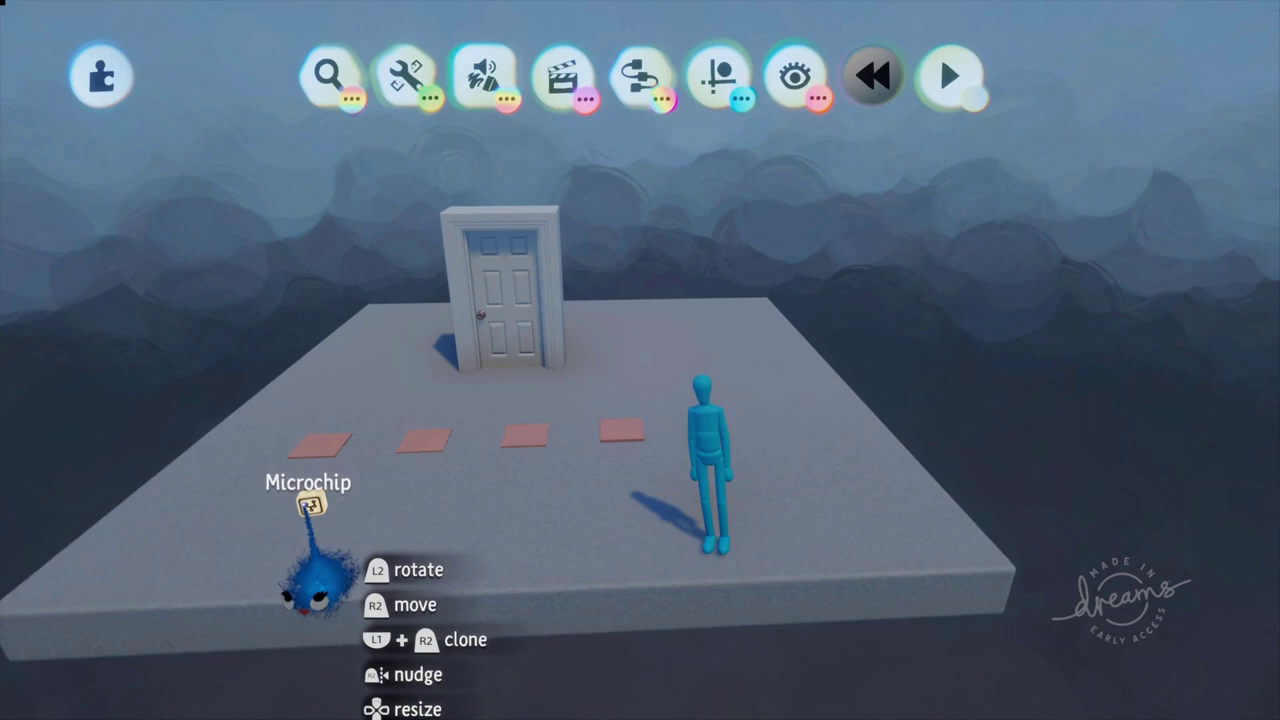
Open the Microchip beside the stepping stones and reposition its canvas so all the logic is readable
left_click(311, 505)
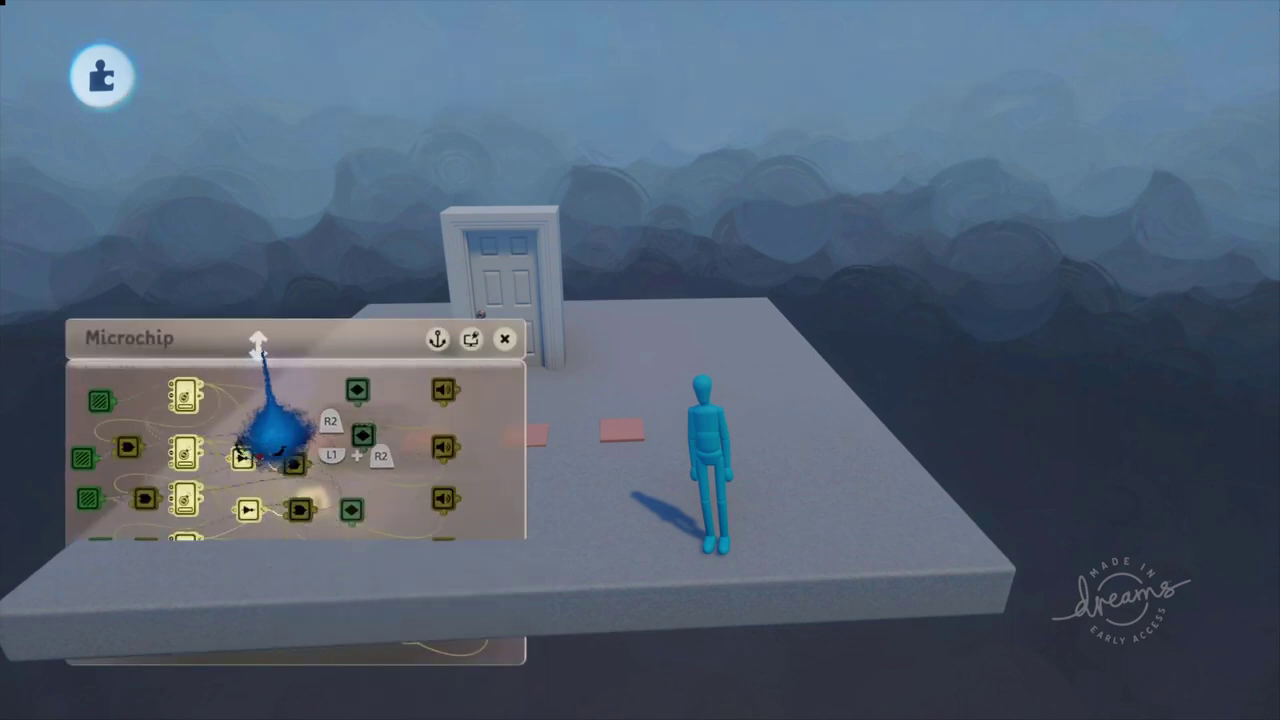
left_click_drag(275, 333, 165, 115)
scroll(151, 349, "down", 3)
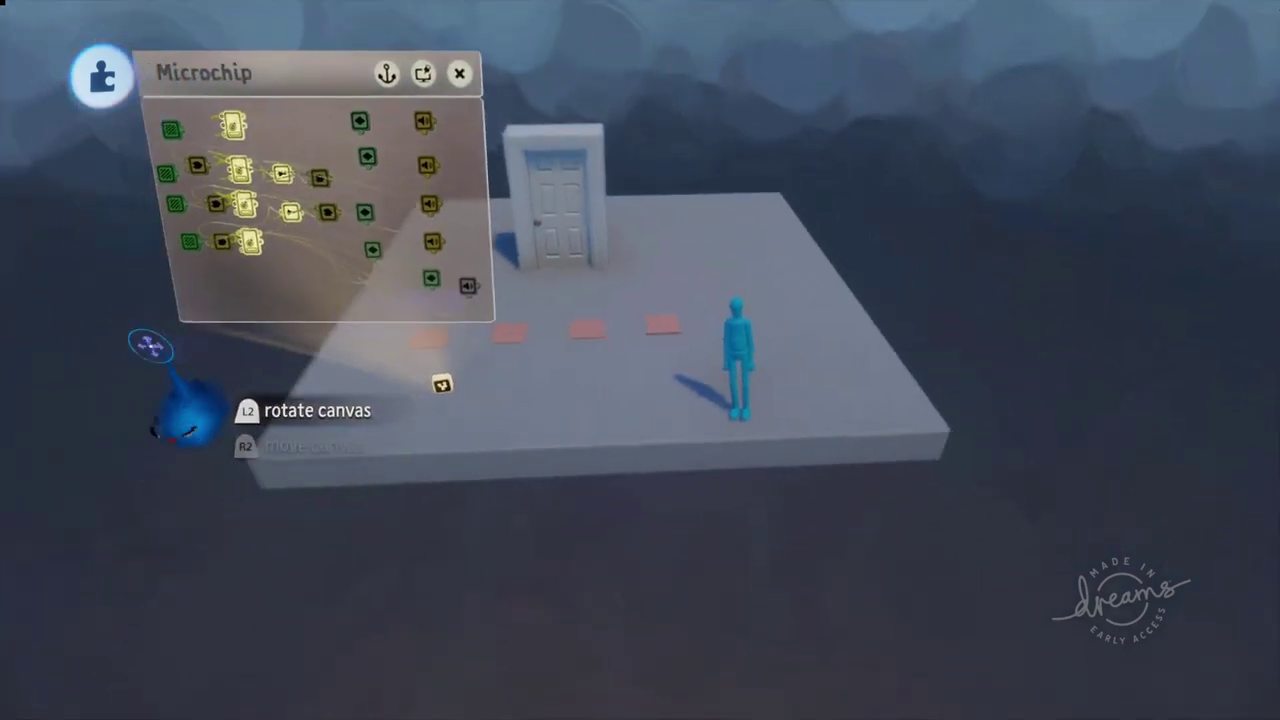
middle_click_drag(151, 349, 189, 222)
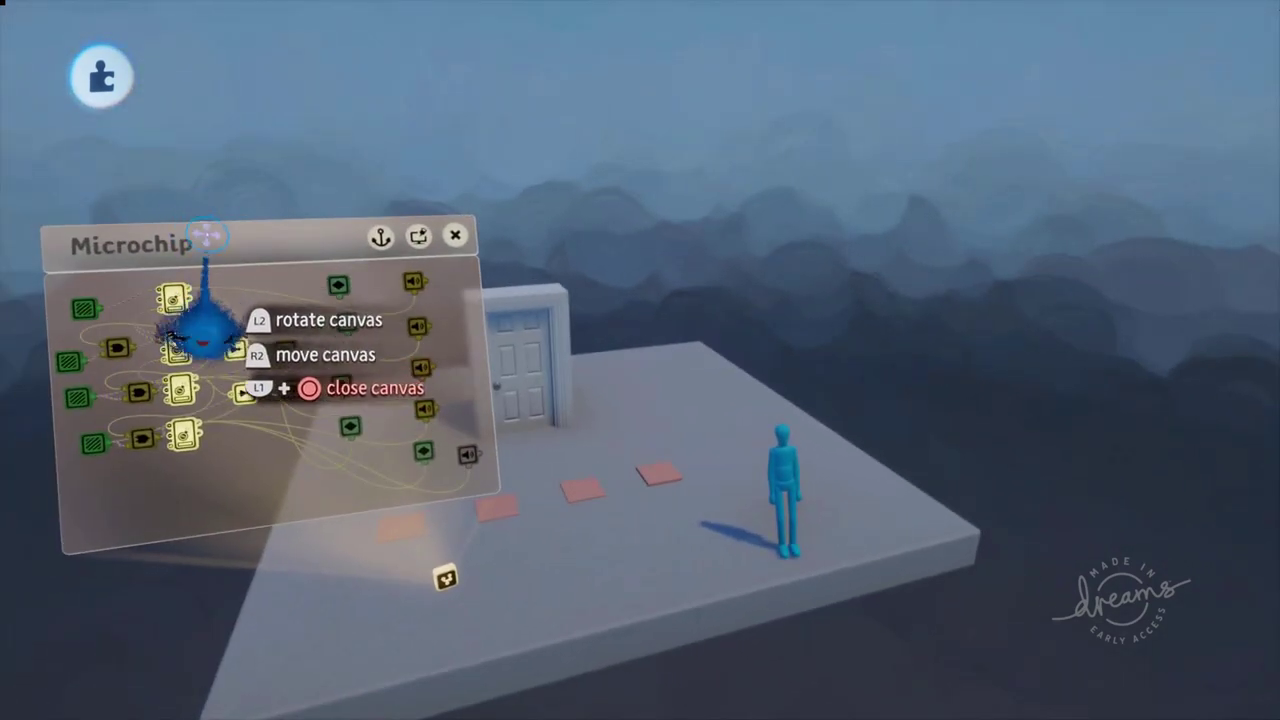
left_click_drag(207, 234, 115, 180)
middle_click_drag(115, 180, 151, 358)
scroll(151, 359, "up", 3)
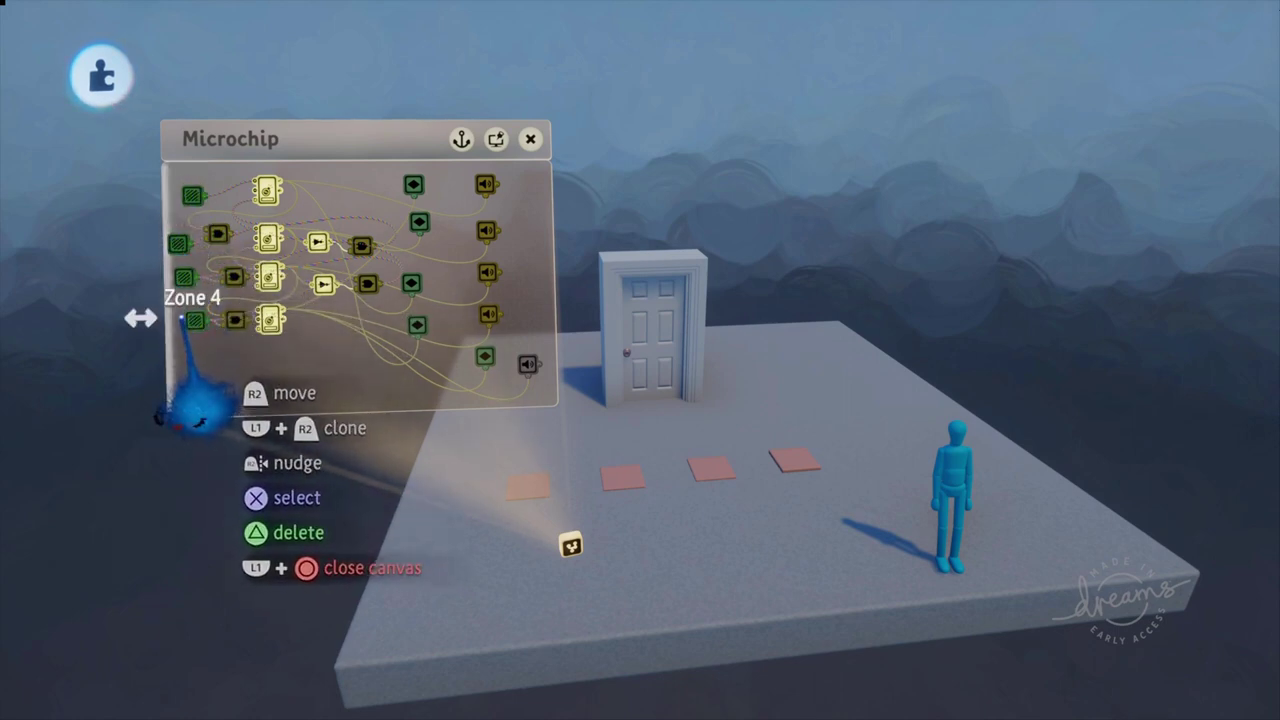
Select Zone 1 and Zone 4 in the Microchip to examine which stones their trigger areas cover
left_click(191, 195)
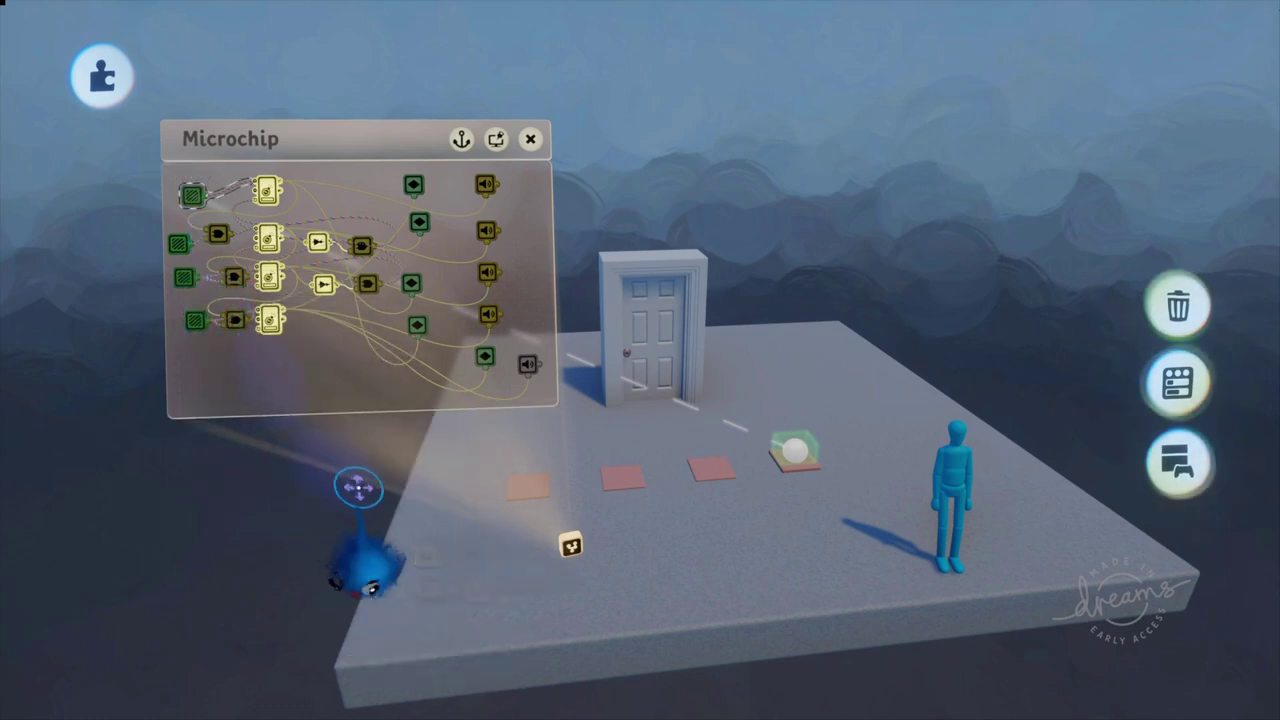
middle_click_drag(697, 491, 584, 490)
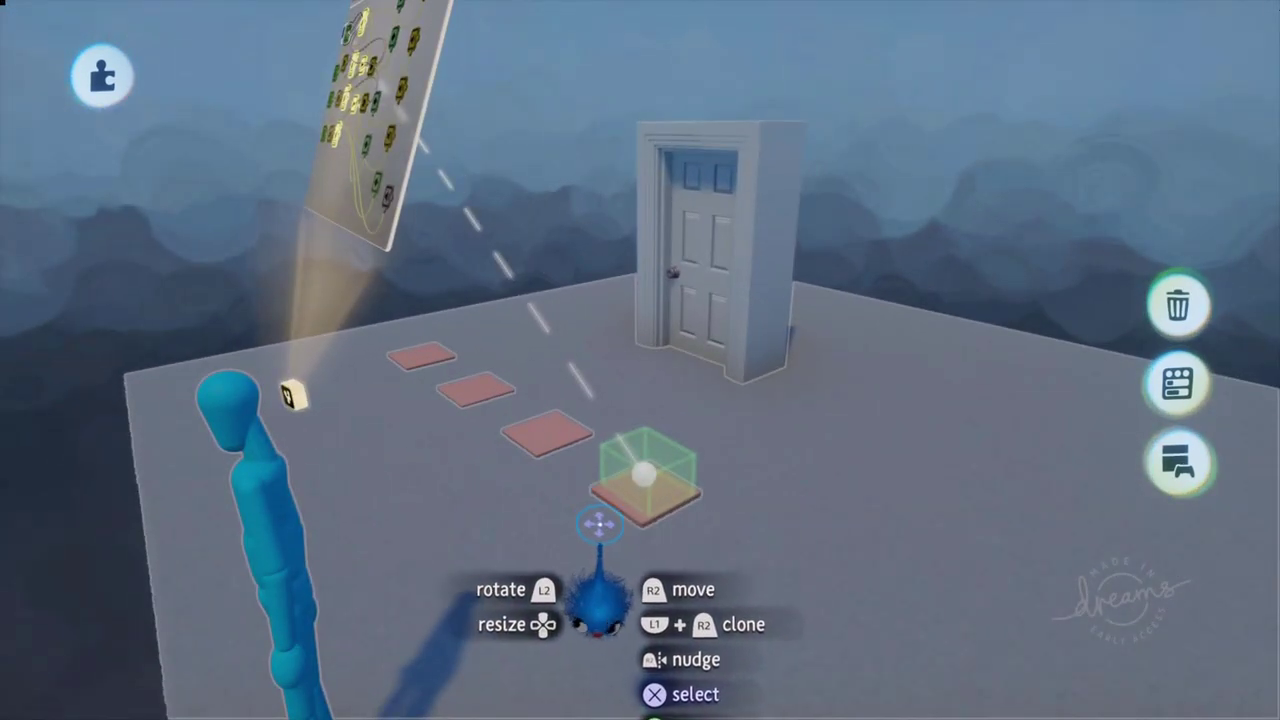
mouse_move(663, 488)
middle_mouse_down()
mouse_move(608, 525)
mouse_move(551, 500)
mouse_move(537, 454)
mouse_move(529, 466)
mouse_move(486, 454)
mouse_move(482, 500)
mouse_move(489, 489)
mouse_move(471, 477)
mouse_move(409, 486)
mouse_move(260, 394)
mouse_move(240, 253)
middle_mouse_up()
left_click(607, 522)
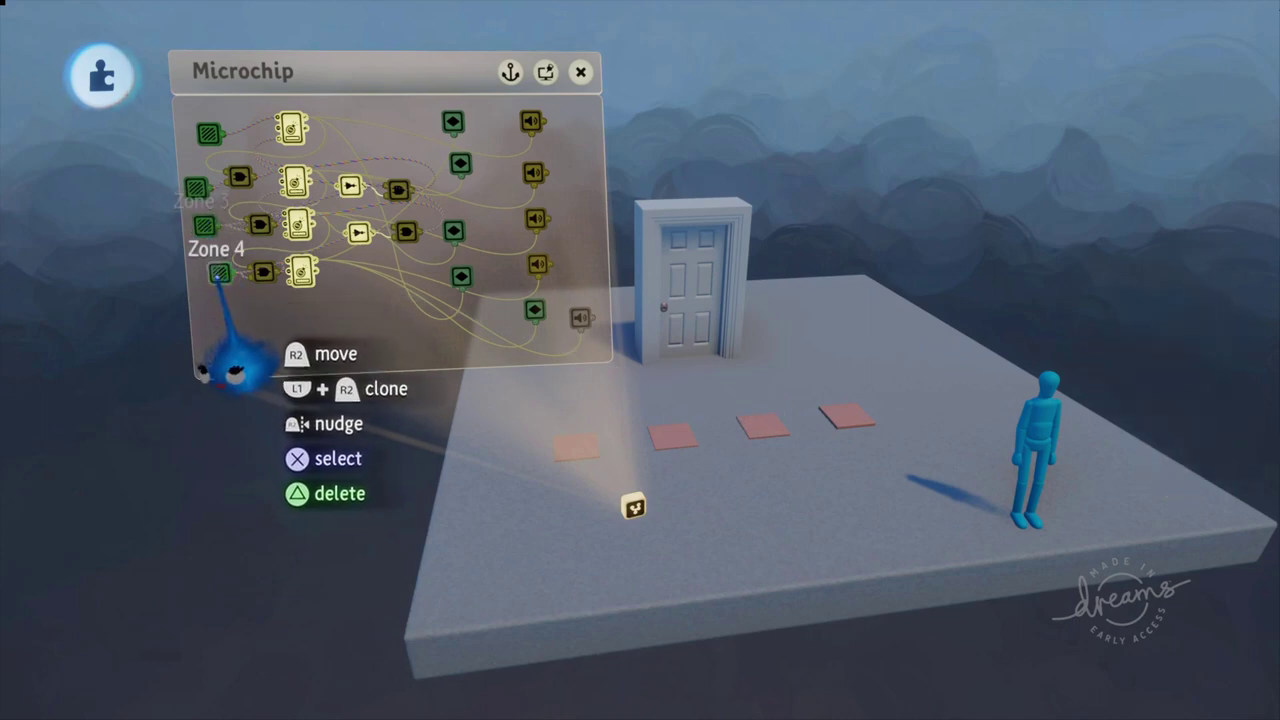
left_click(218, 272)
left_click(218, 272)
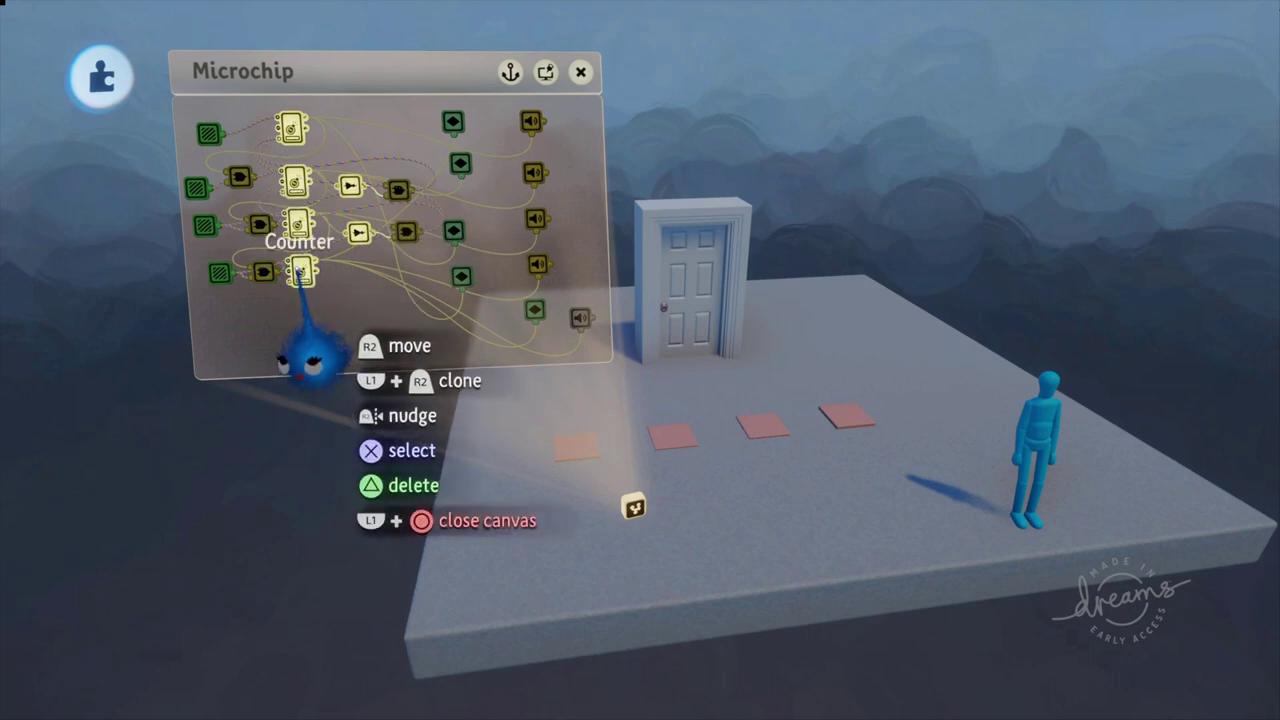
Examine the settings of the third-row Counter and the trigger area of the first-row zone
left_click(300, 222)
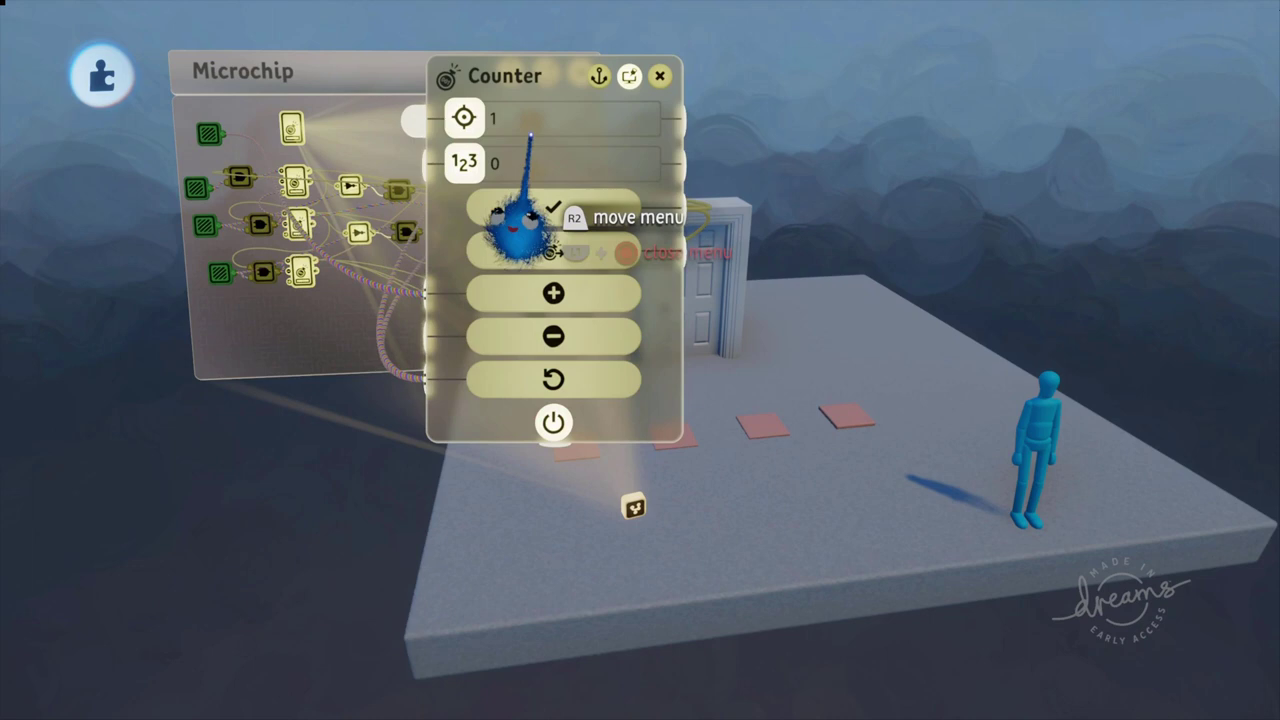
left_click(659, 76)
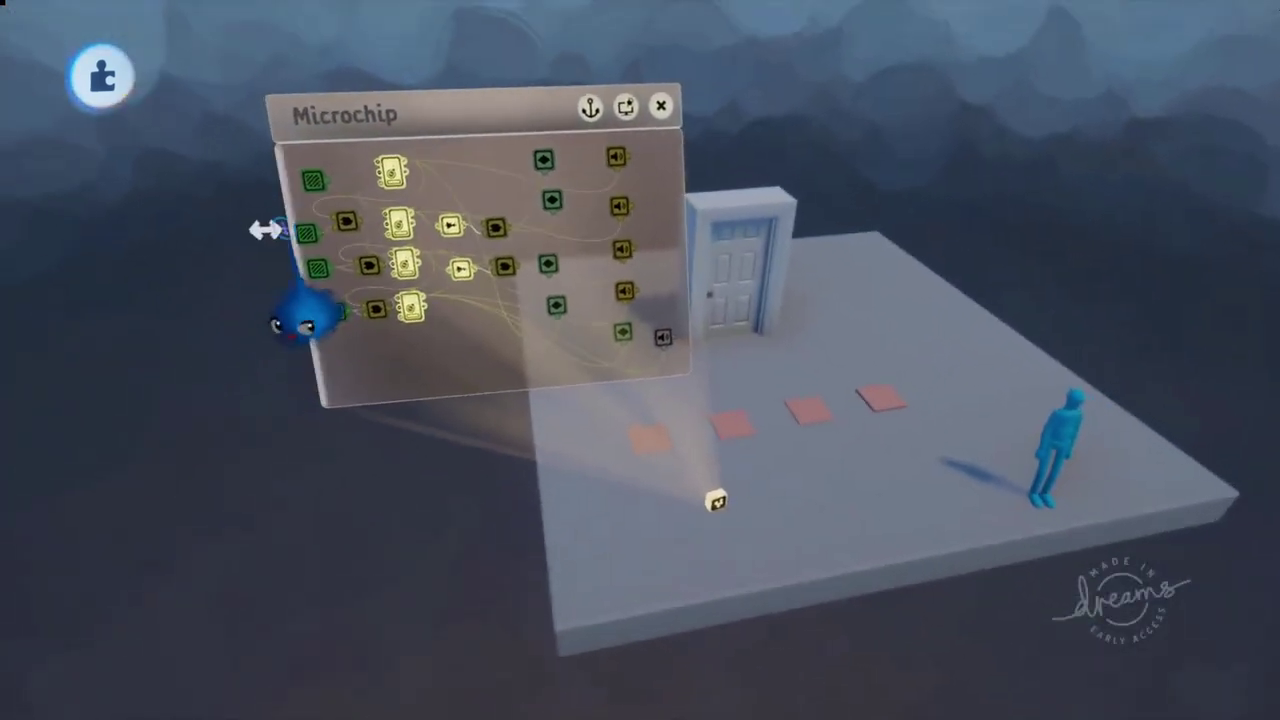
left_click(335, 268)
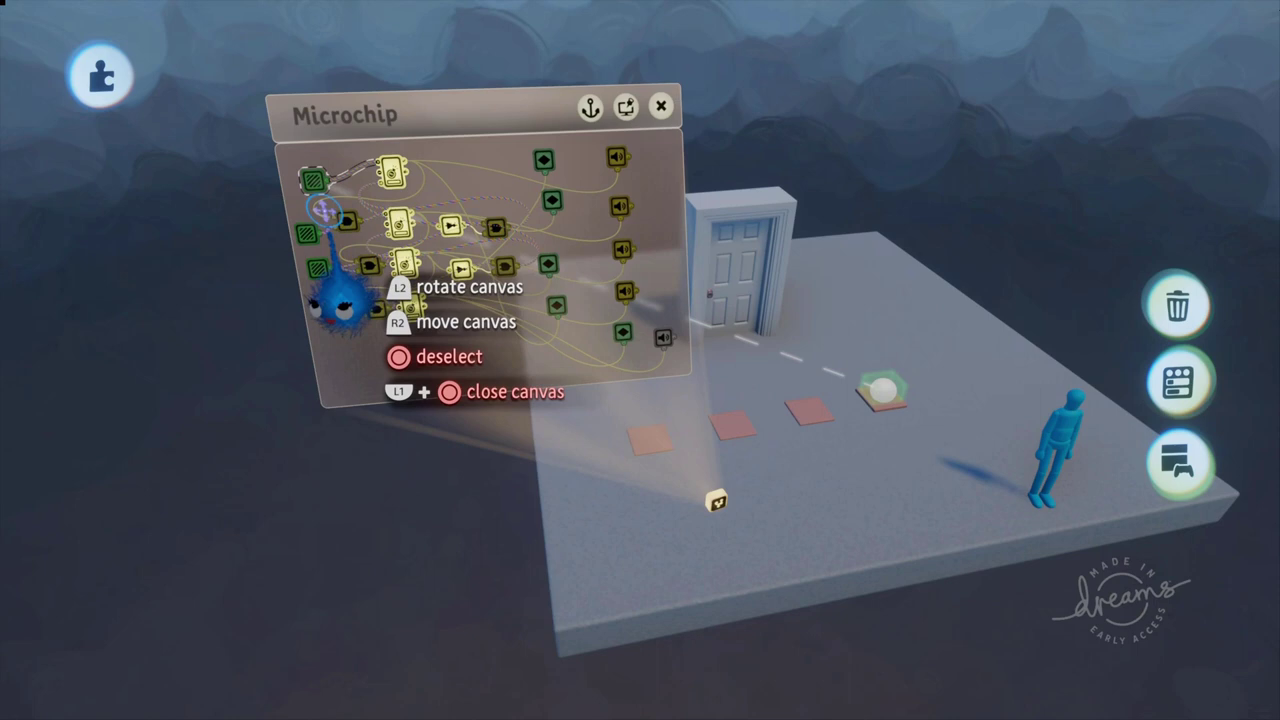
key("Escape")
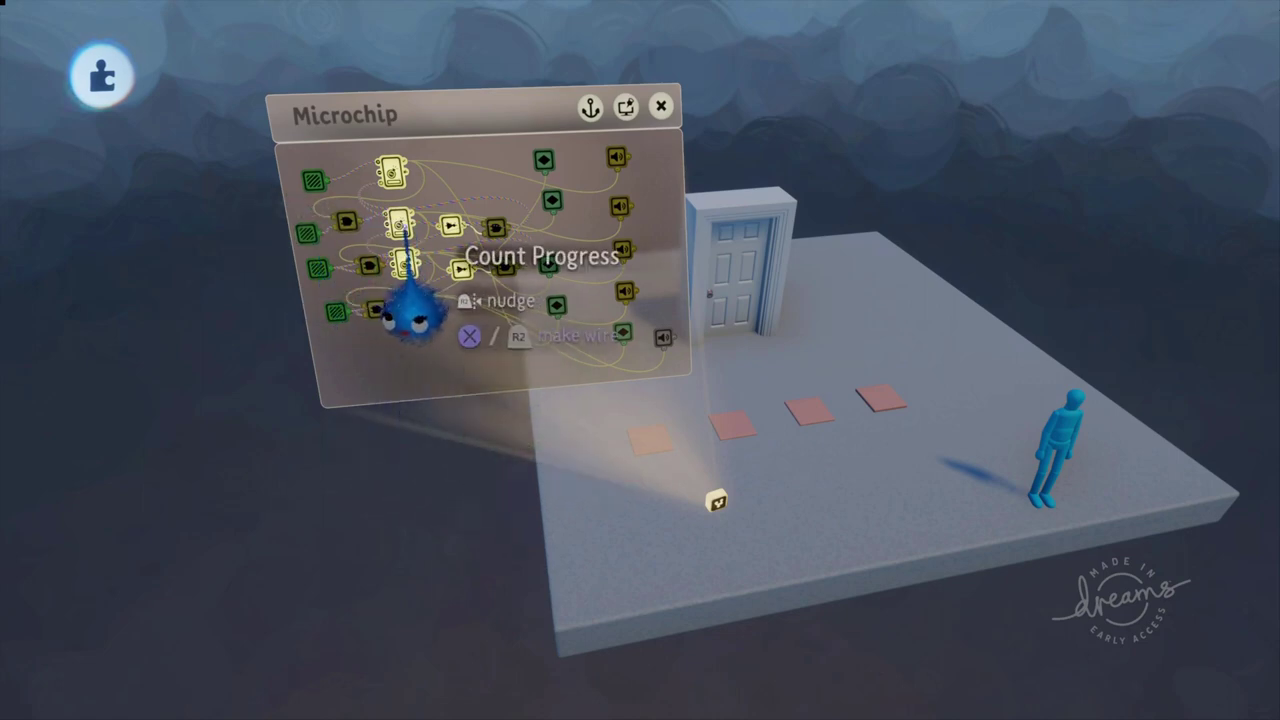
Examine how the Counters, NOT Gates and keyframes are wired together in the Microchip
scroll(354, 244, "up", 5)
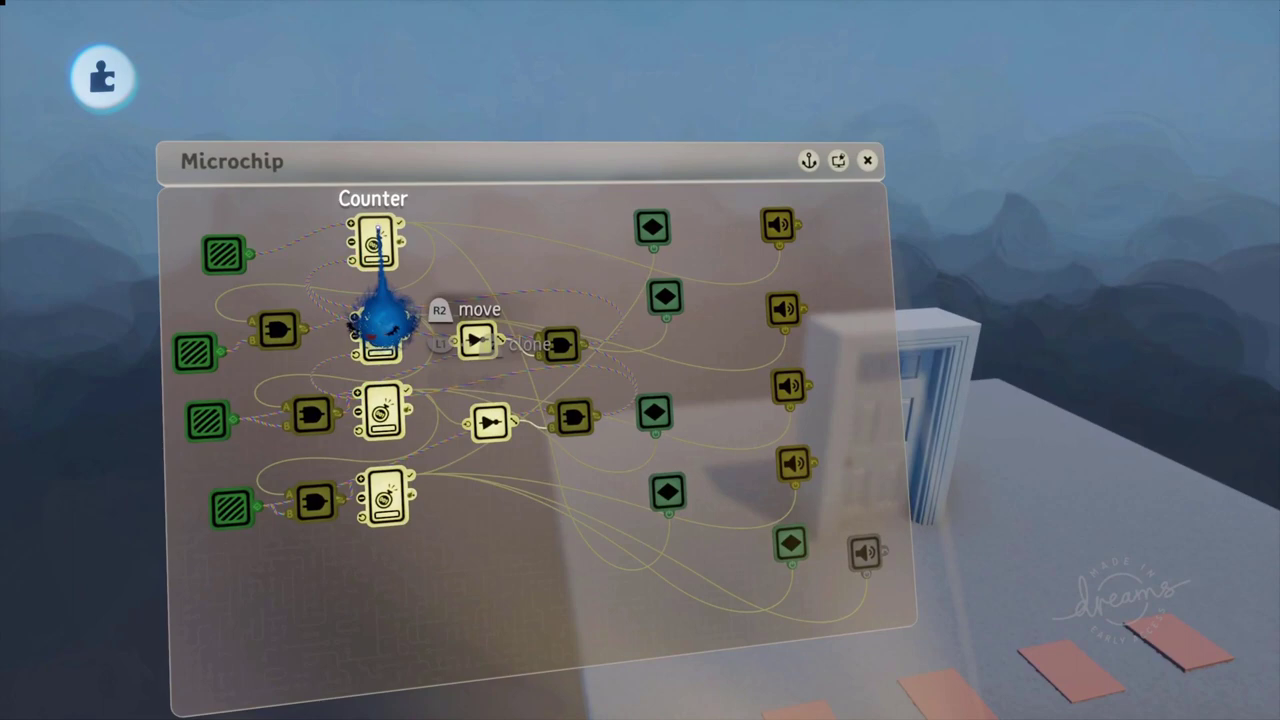
middle_click_drag(374, 246, 383, 214)
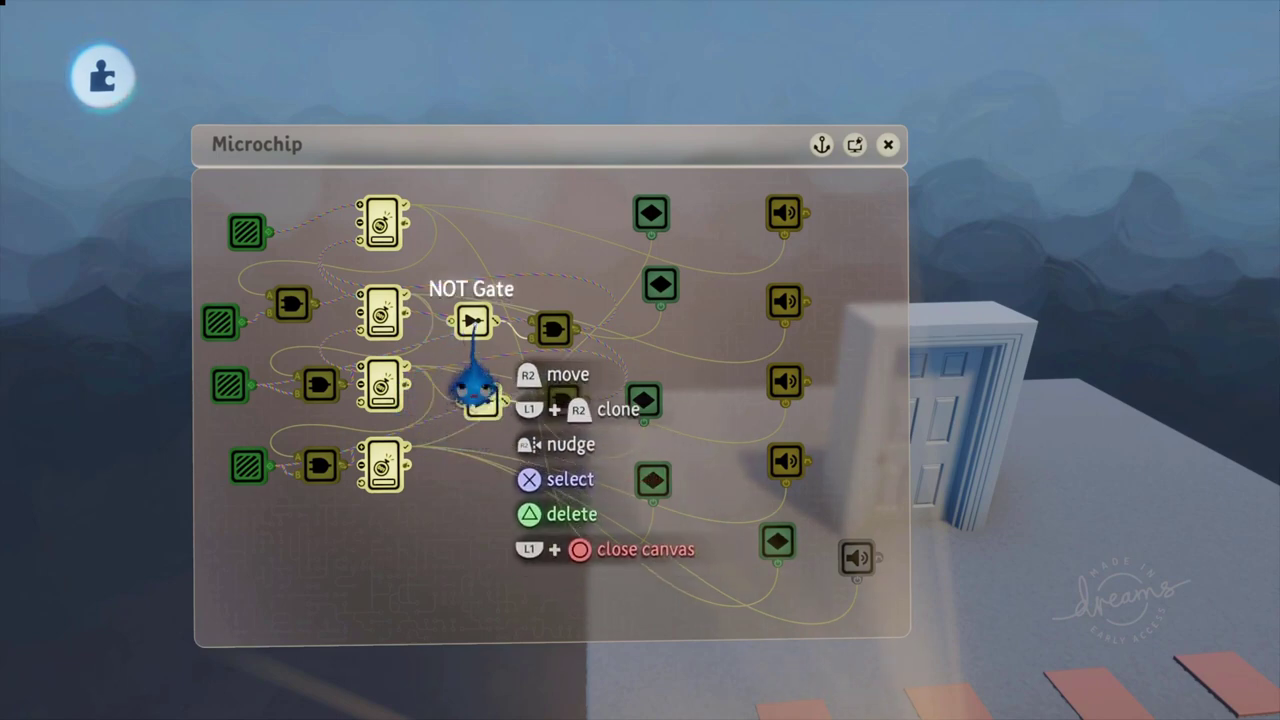
left_click_drag(474, 383, 476, 352)
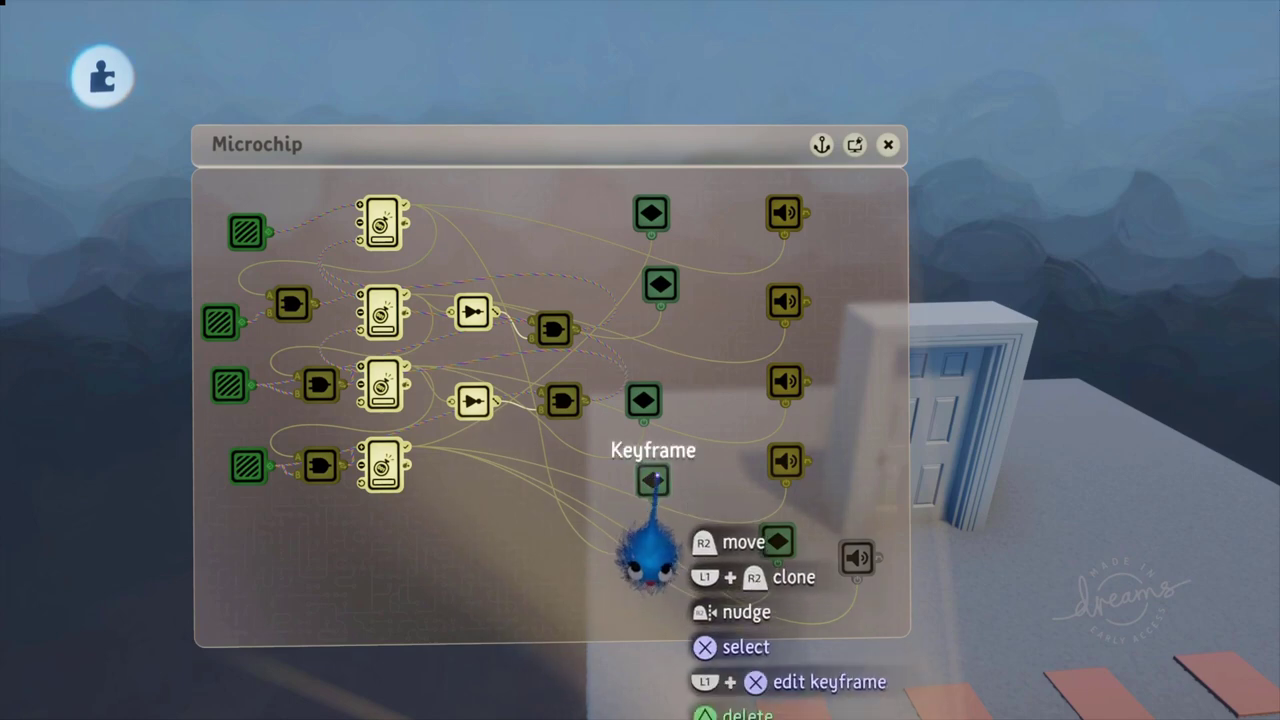
scroll(652, 488, "down", 3)
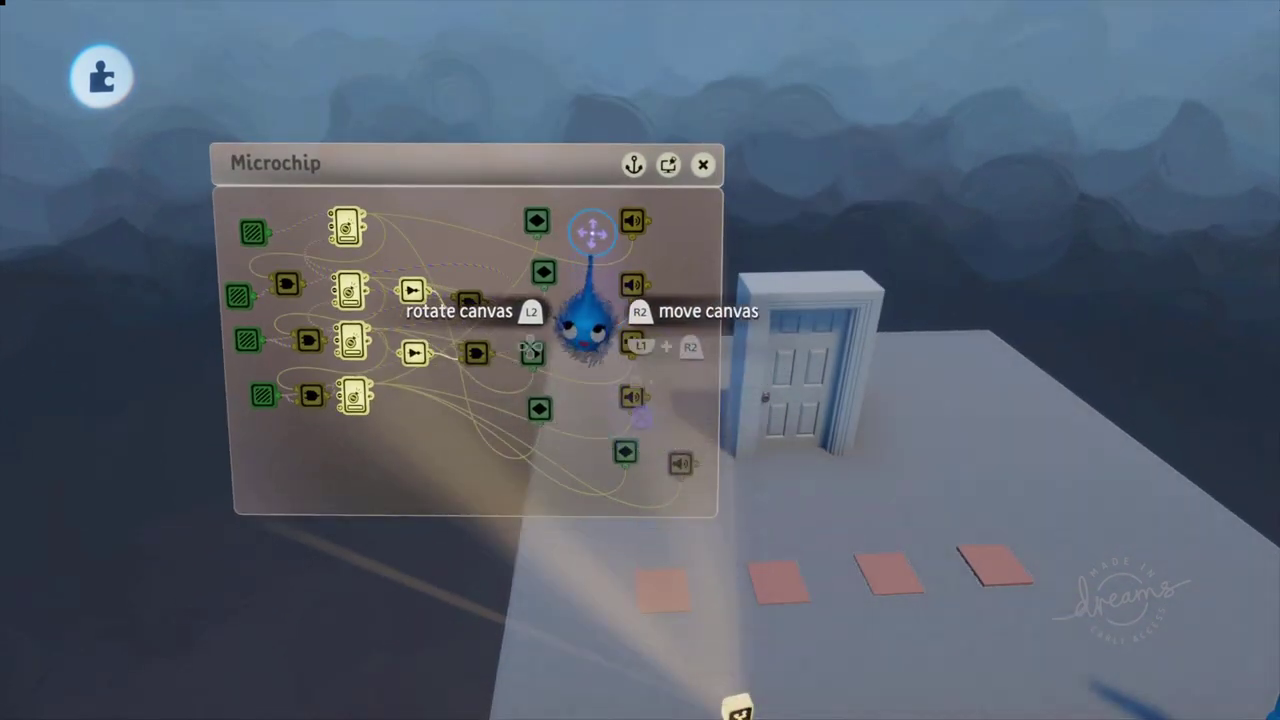
left_click(536, 221)
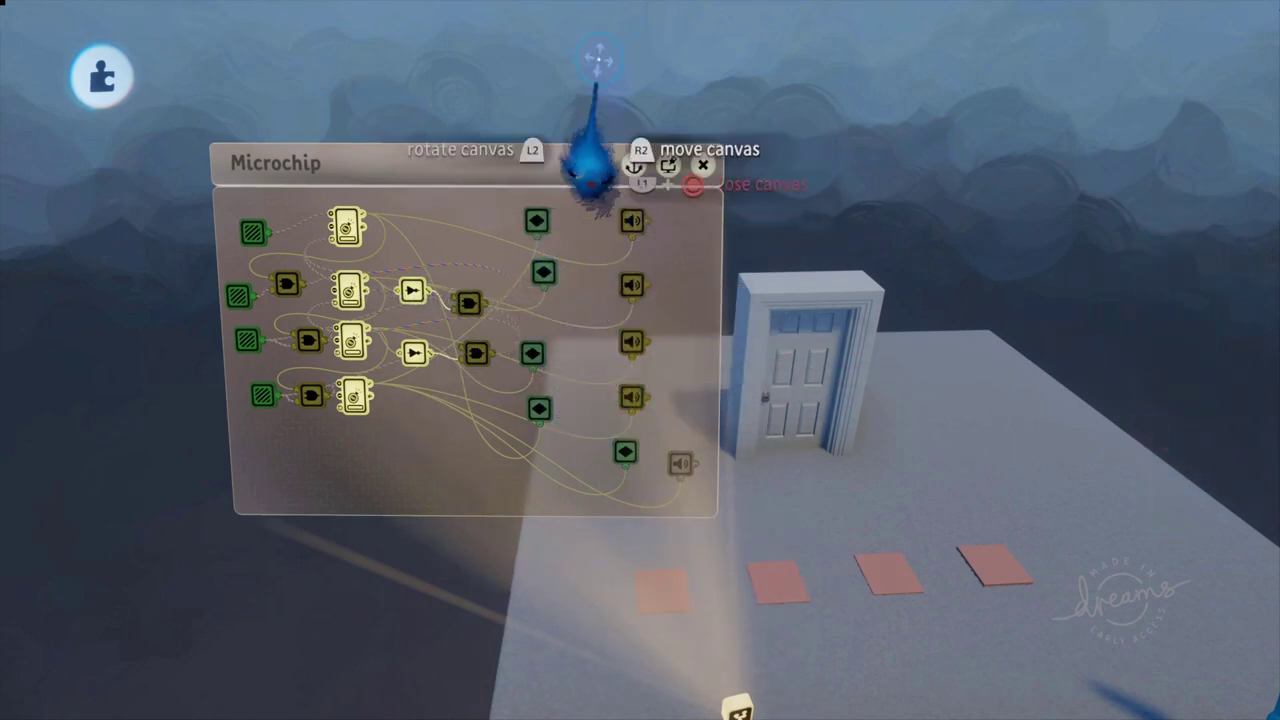
Stamp a new Keyframe above the door and start recording it
mouse_move(530, 58)
left_click(560, 78)
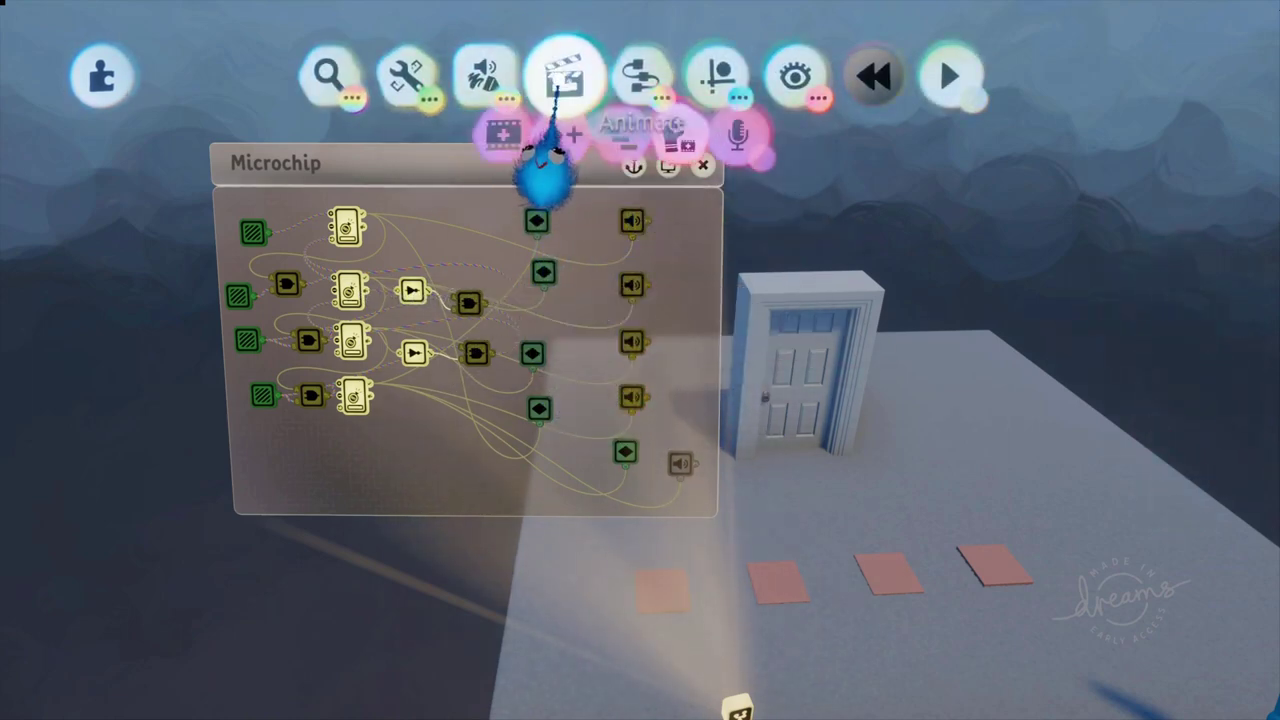
left_click(595, 153)
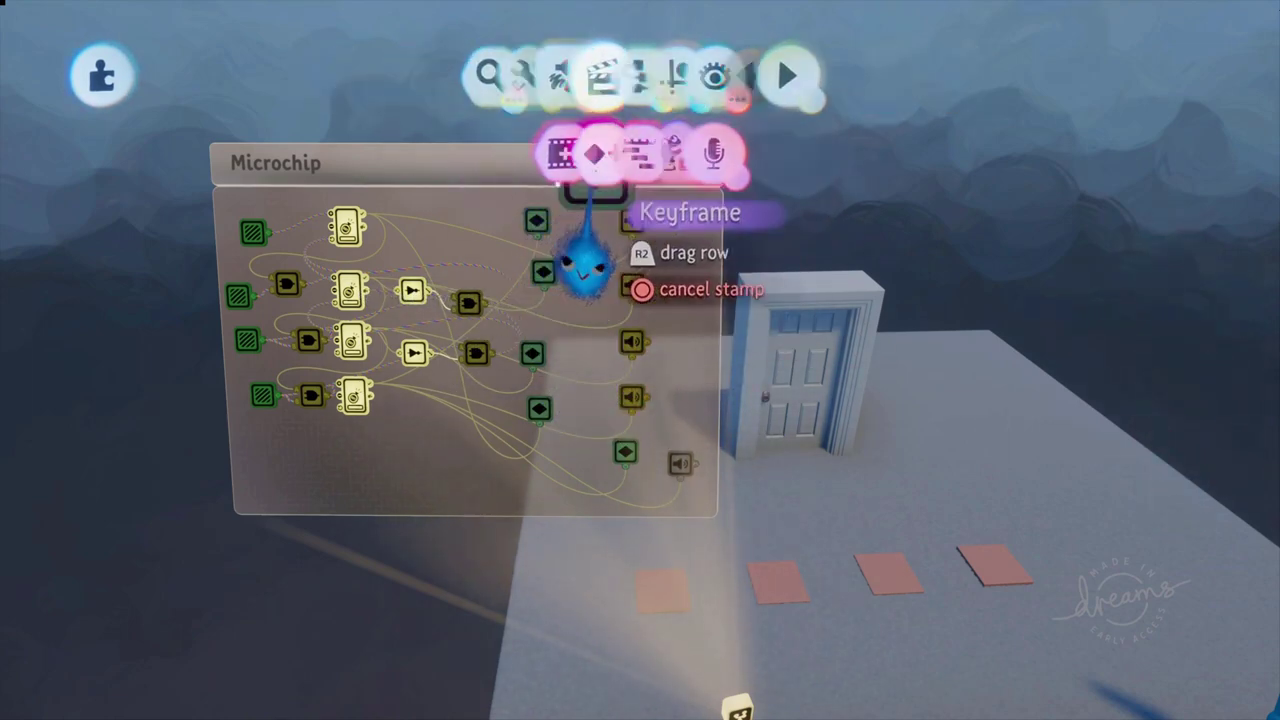
left_click(829, 294)
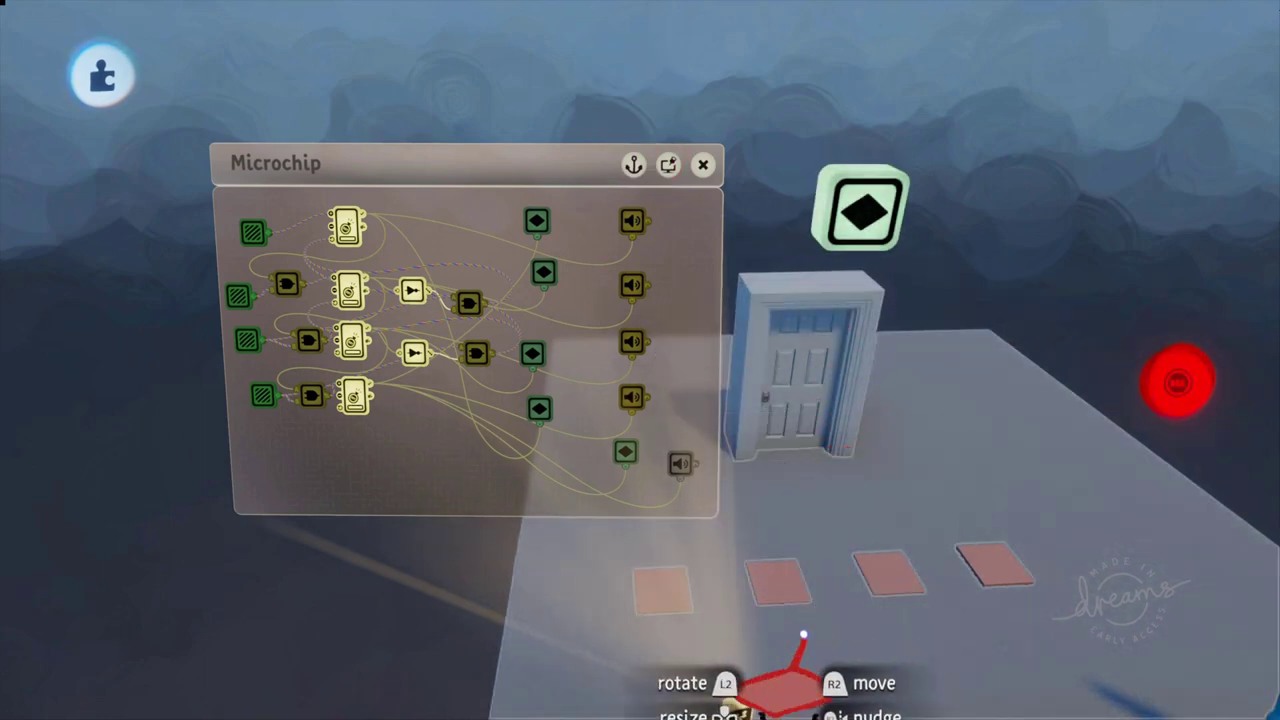
Record a 45% glow on the second stepping stone in the keyframe and finish the recording
middle_click_drag(783, 617, 768, 553)
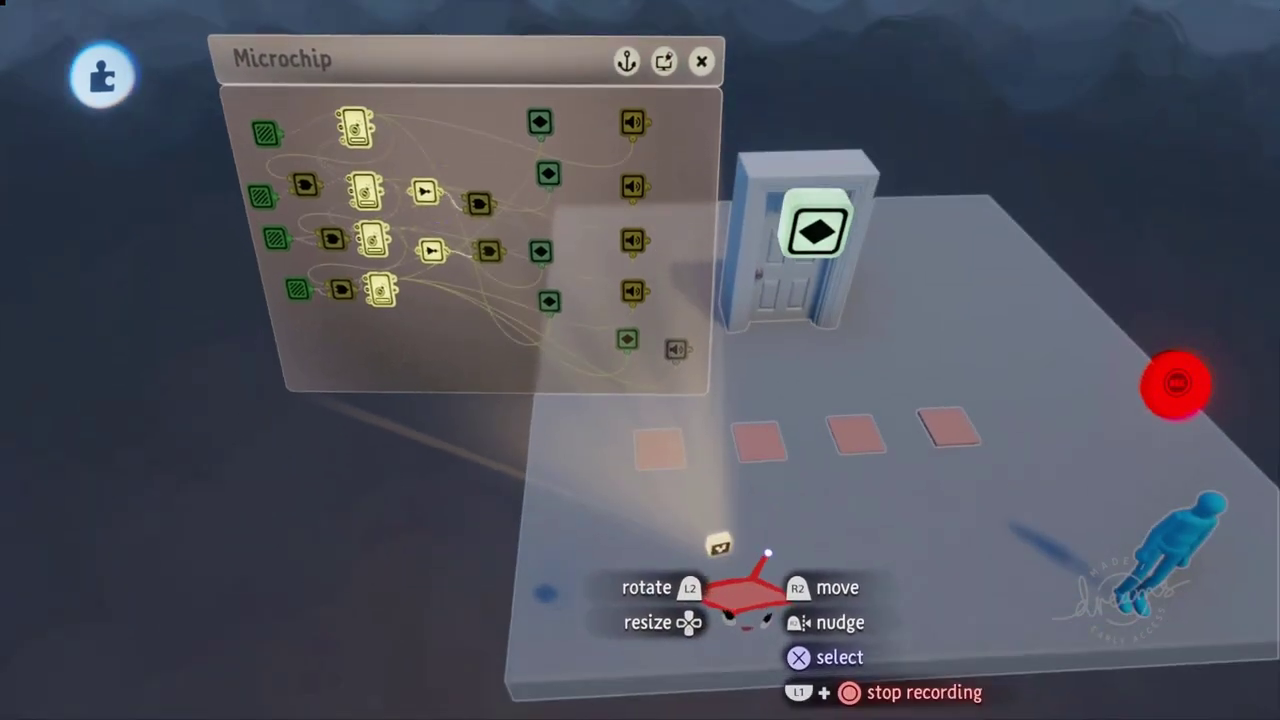
right_click(759, 439)
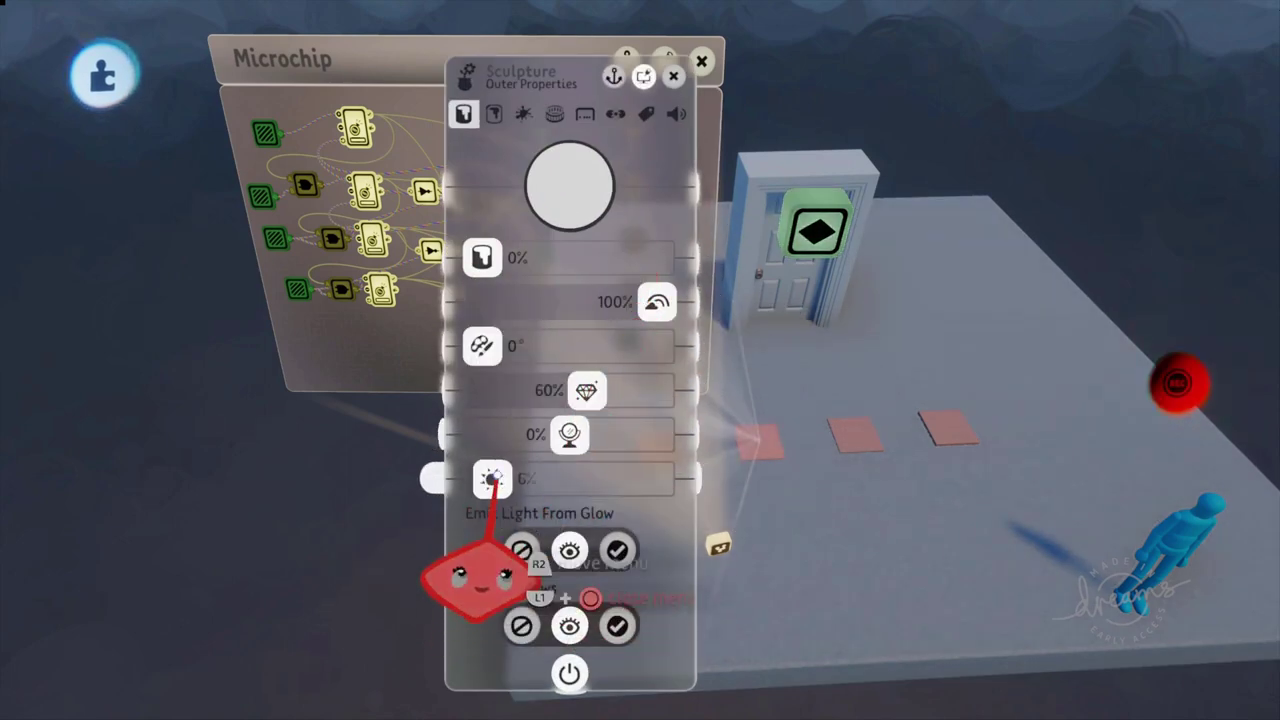
left_click_drag(491, 480, 560, 479)
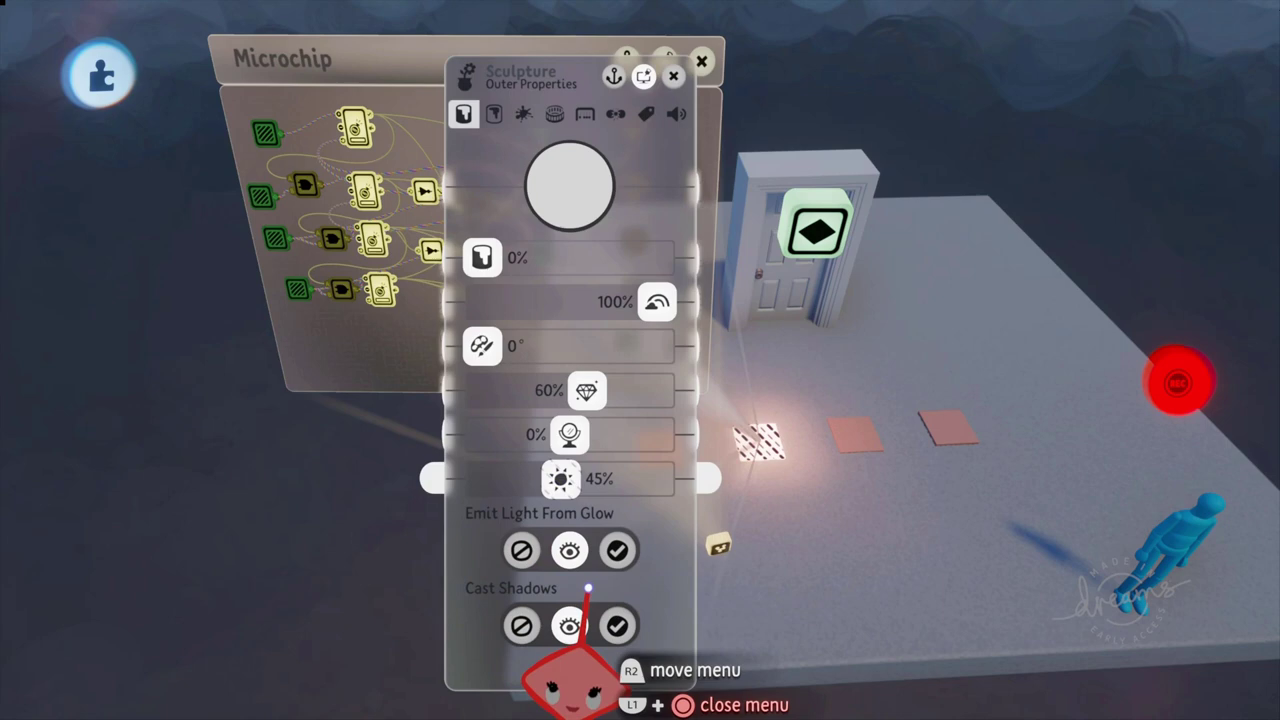
left_click(1177, 382)
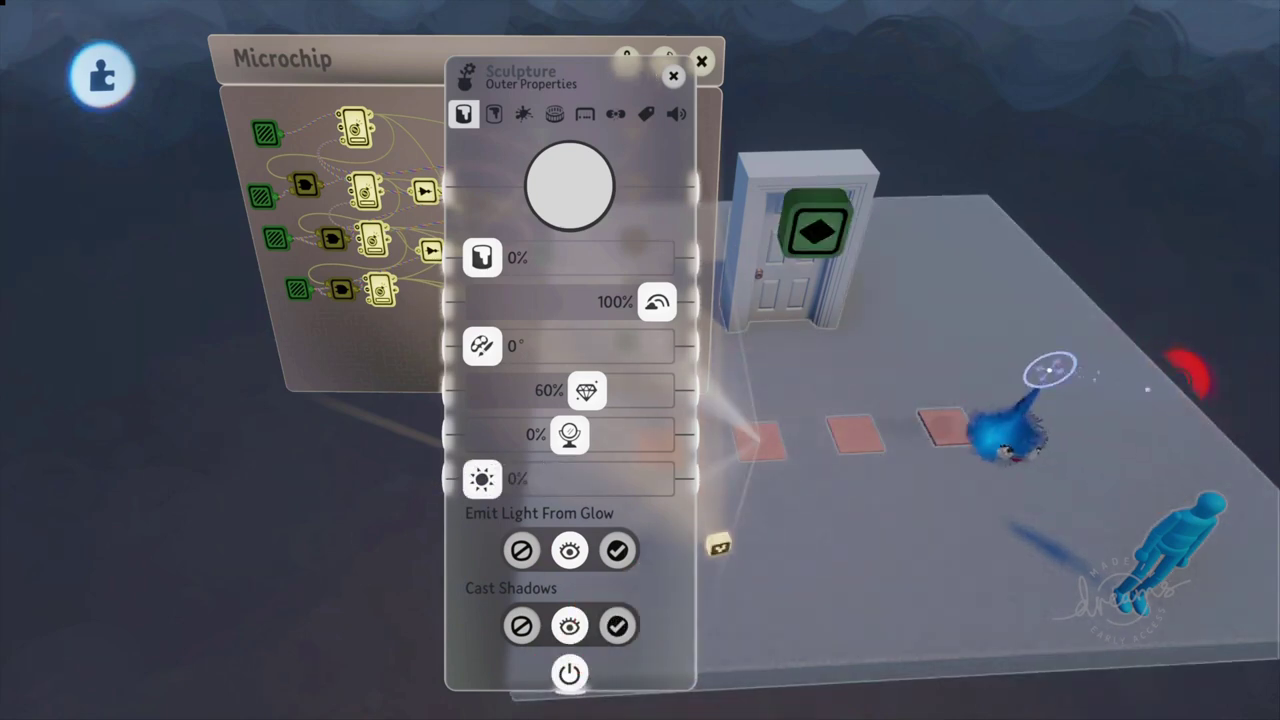
key("Escape")
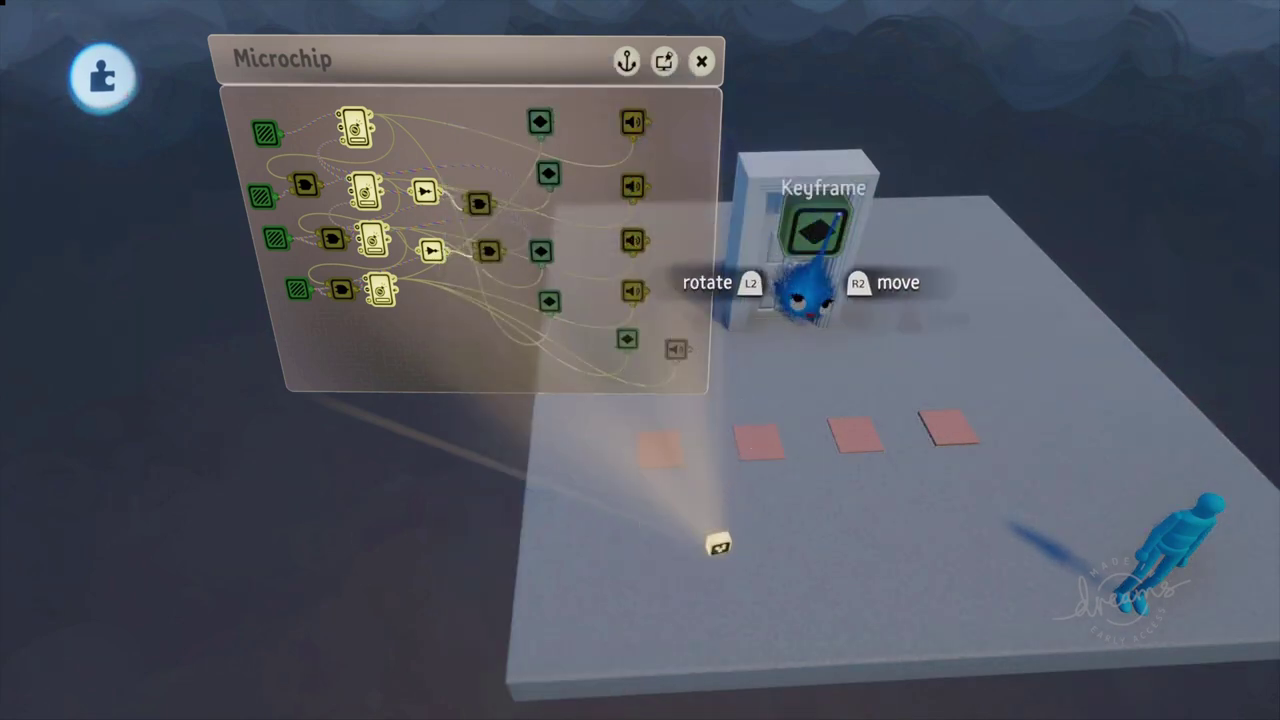
Move the newly recorded keyframe into the Microchip beside the upper keyframes, then delete it
left_click_drag(770, 285, 567, 190)
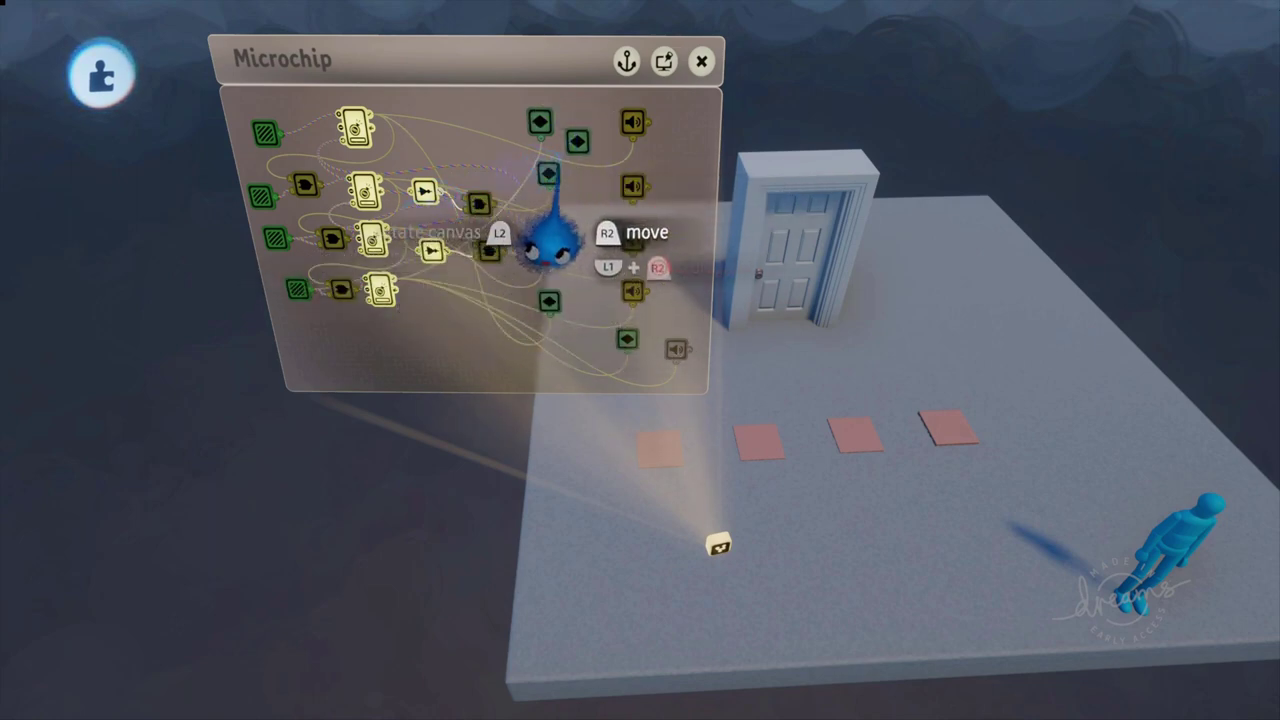
key("Delete")
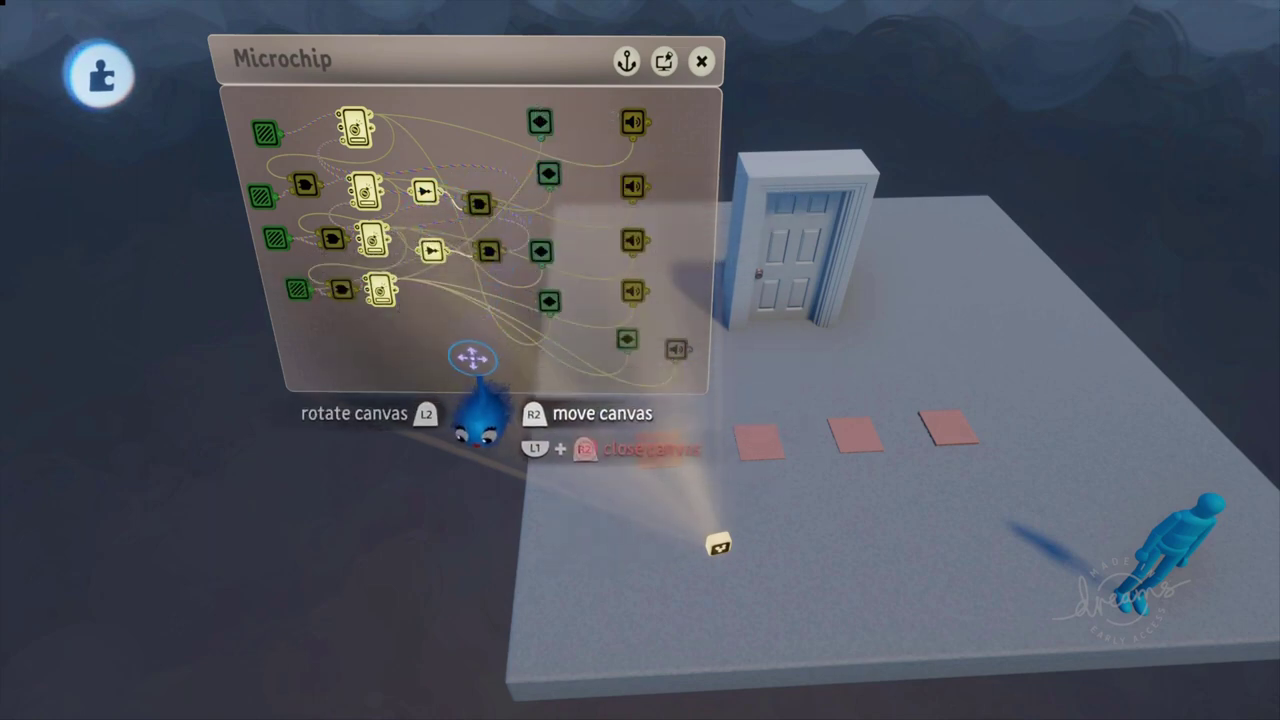
Select Zone 1 and the topmost keyframe in the Microchip to preview which stone the keyframe lights
scroll(447, 357, "up", 2)
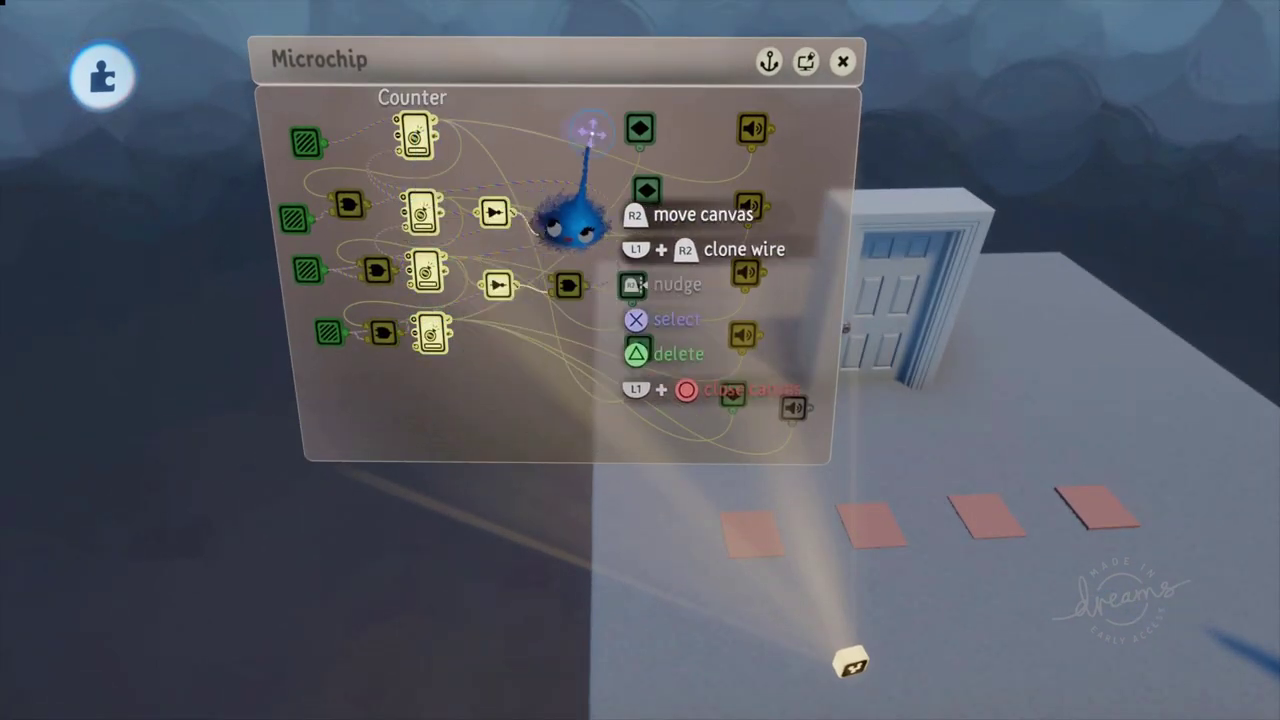
left_click(303, 143)
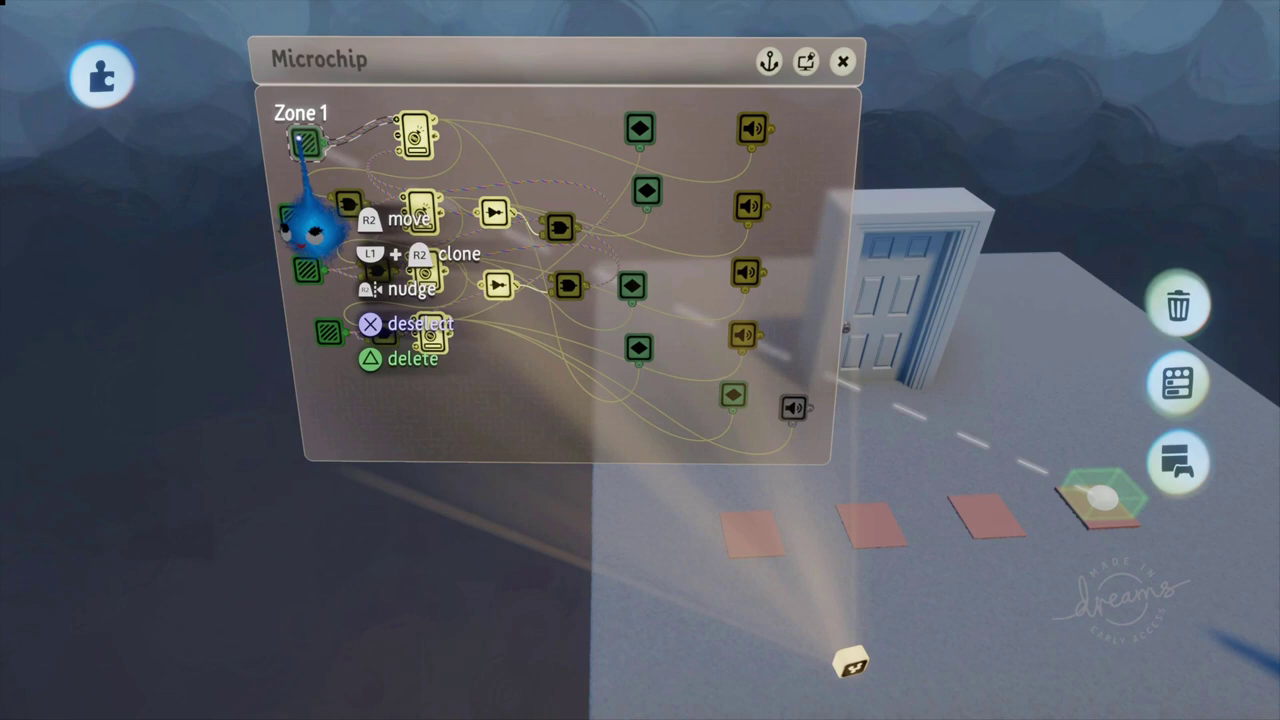
left_click(612, 222)
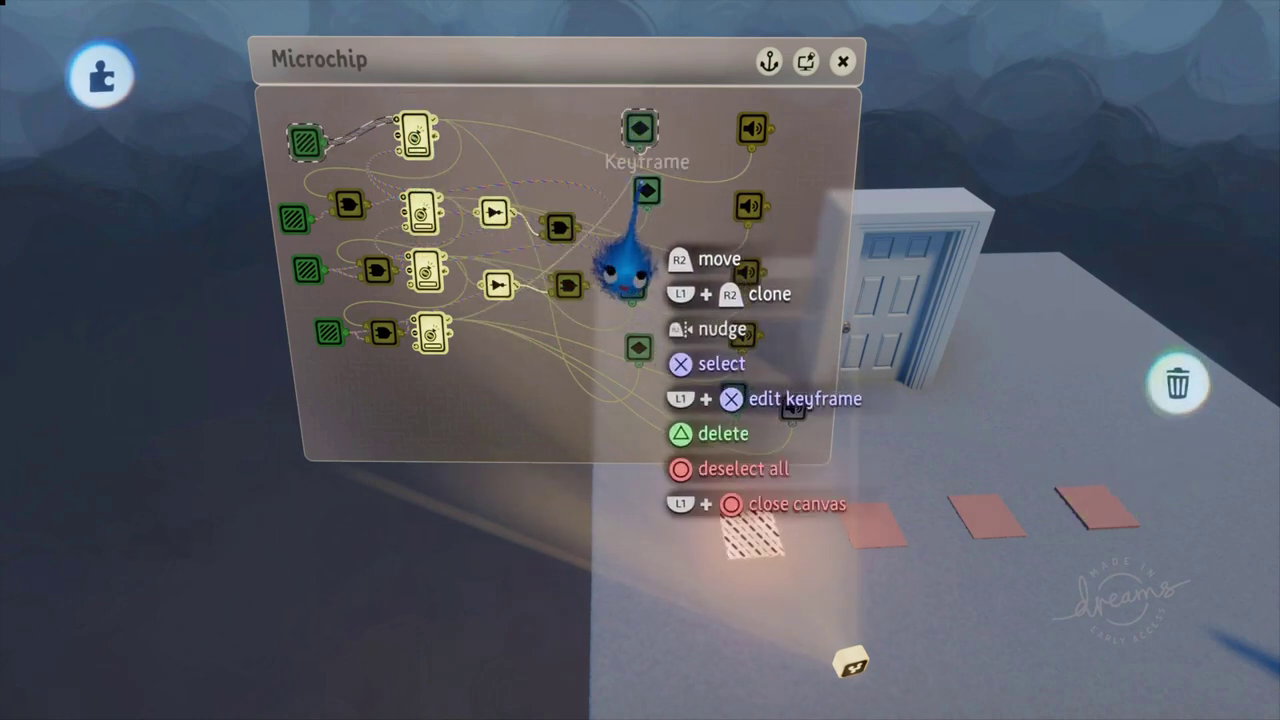
Select the second, third and fourth stone keyframes in turn in the Microchip to preview which stone each one lights
left_click(625, 280)
left_click(640, 130)
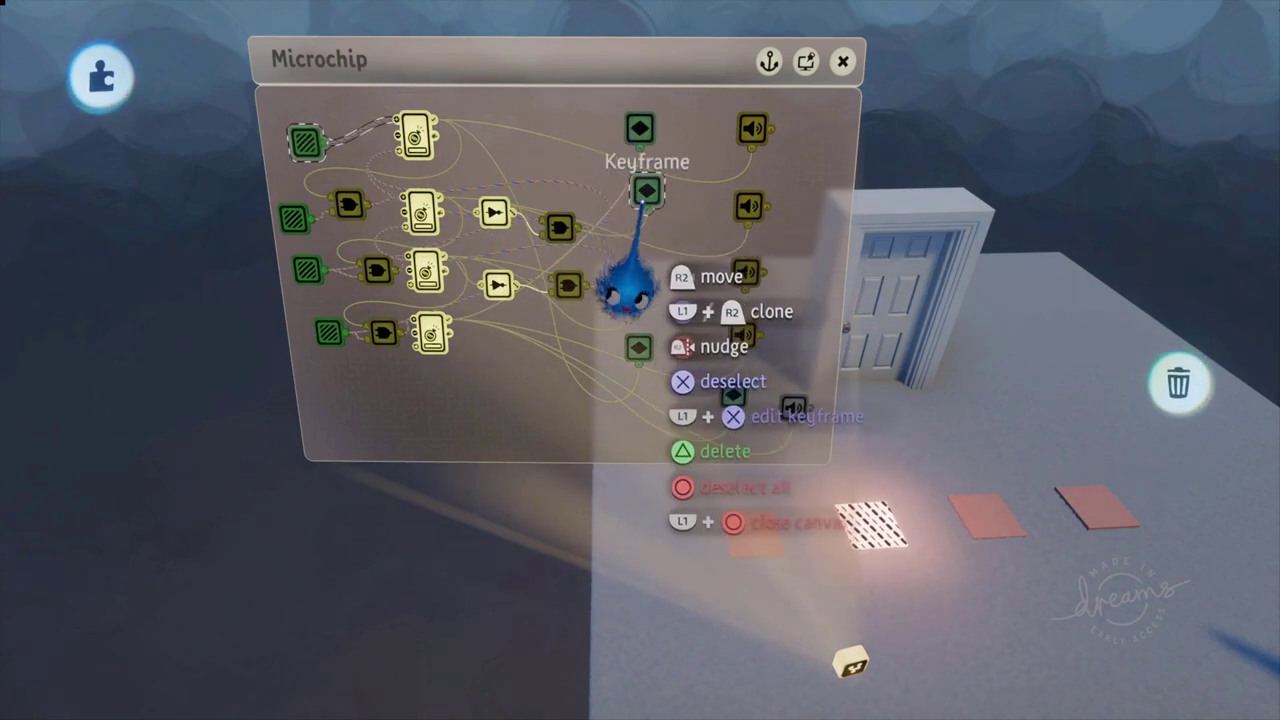
left_click(646, 192)
left_click(631, 287)
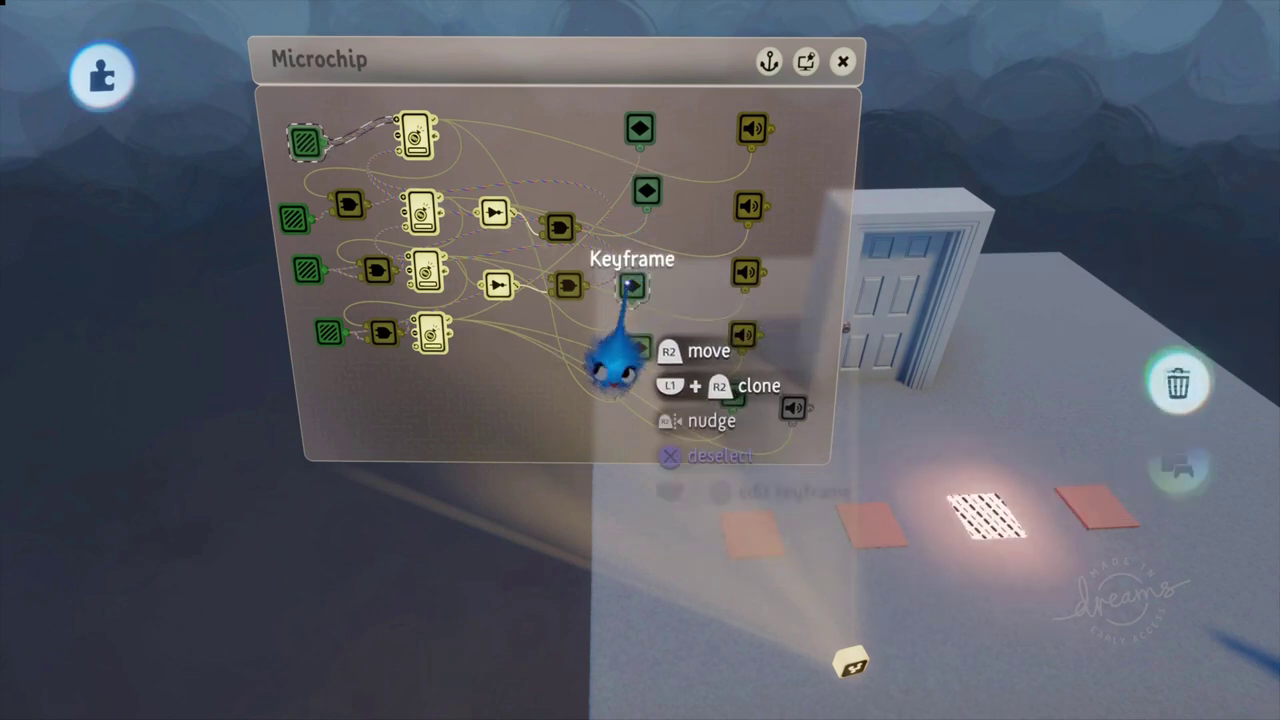
left_click(637, 348)
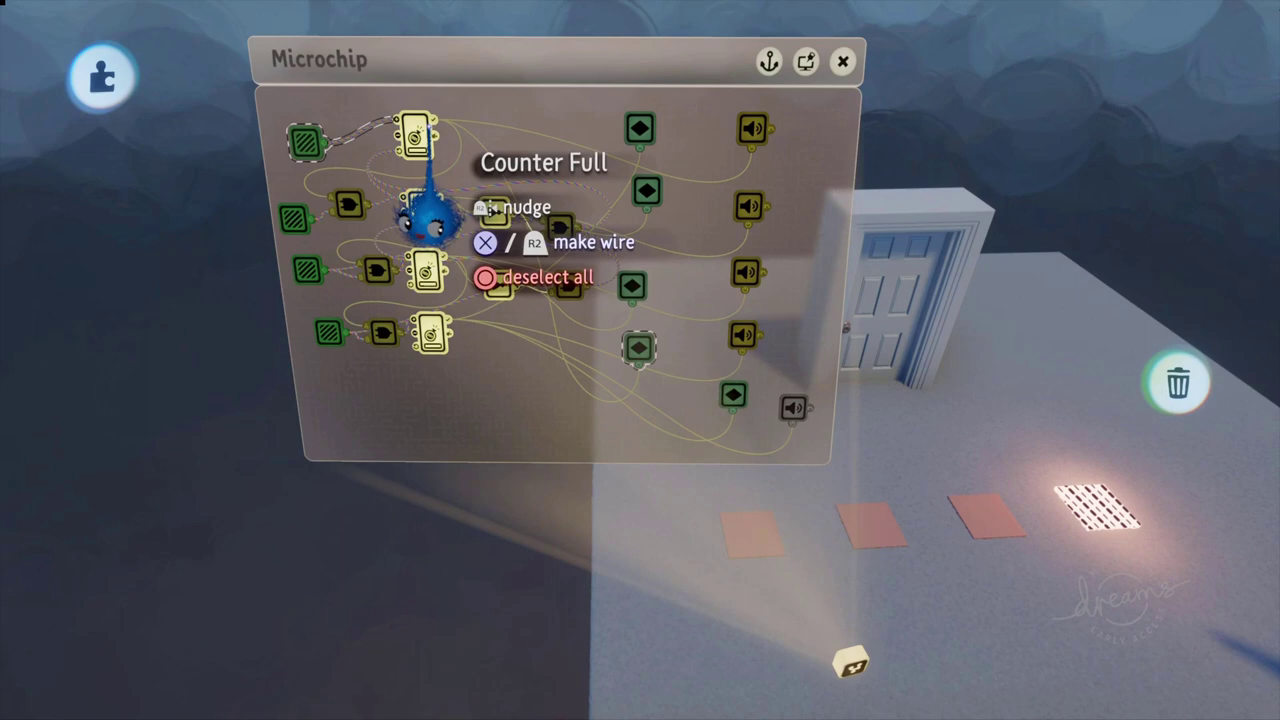
left_click(634, 348)
Select the lowest keyframe in the Microchip to preview the door opening
scroll(543, 388, "down", 3)
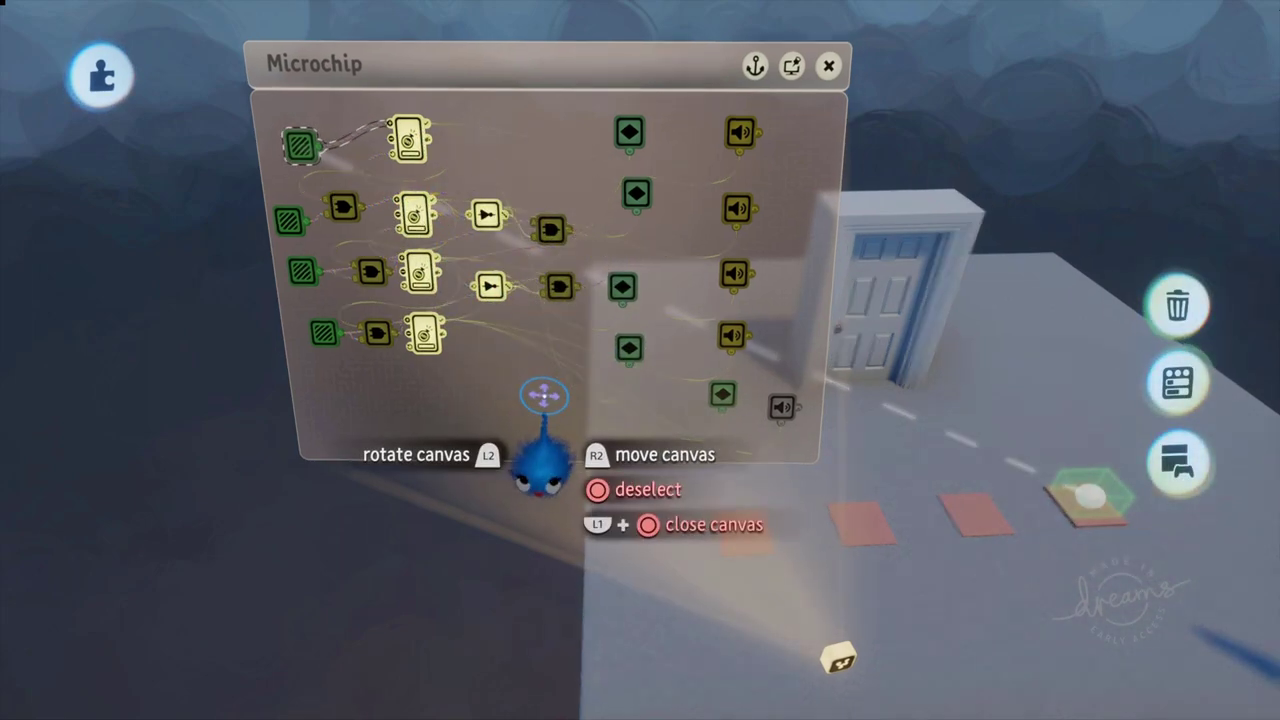
middle_click_drag(508, 410, 466, 451)
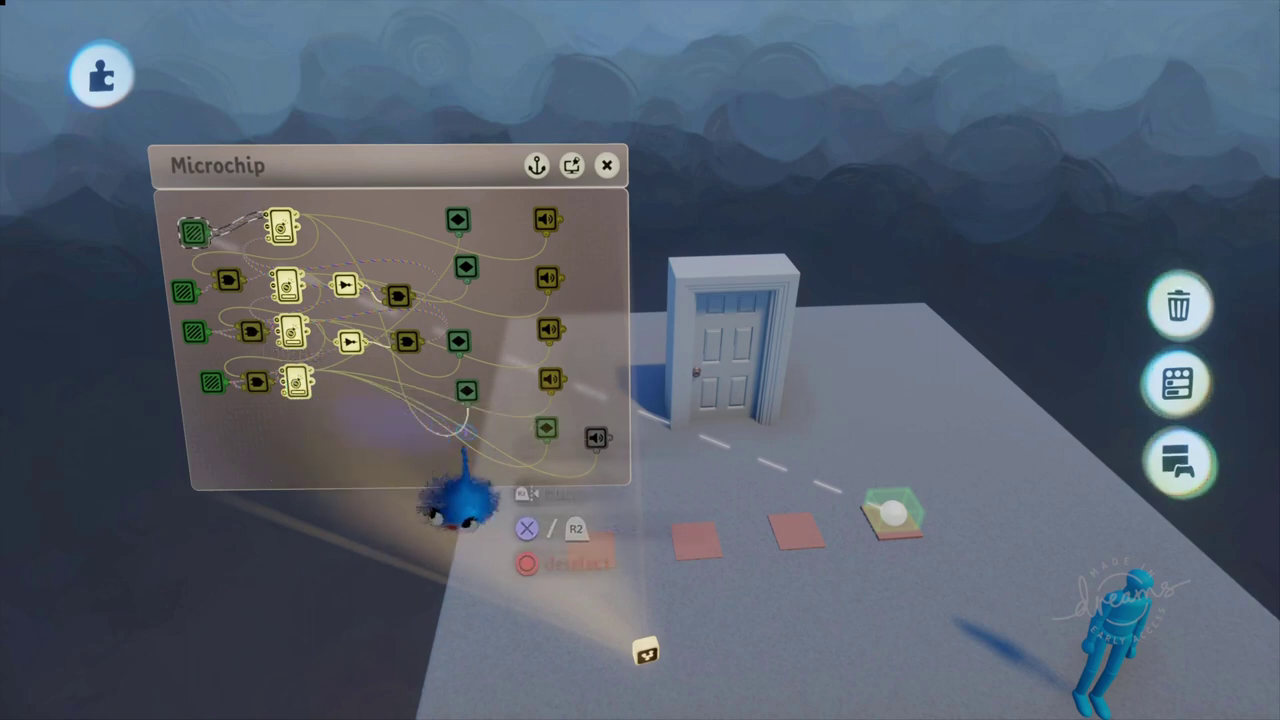
left_click(545, 430)
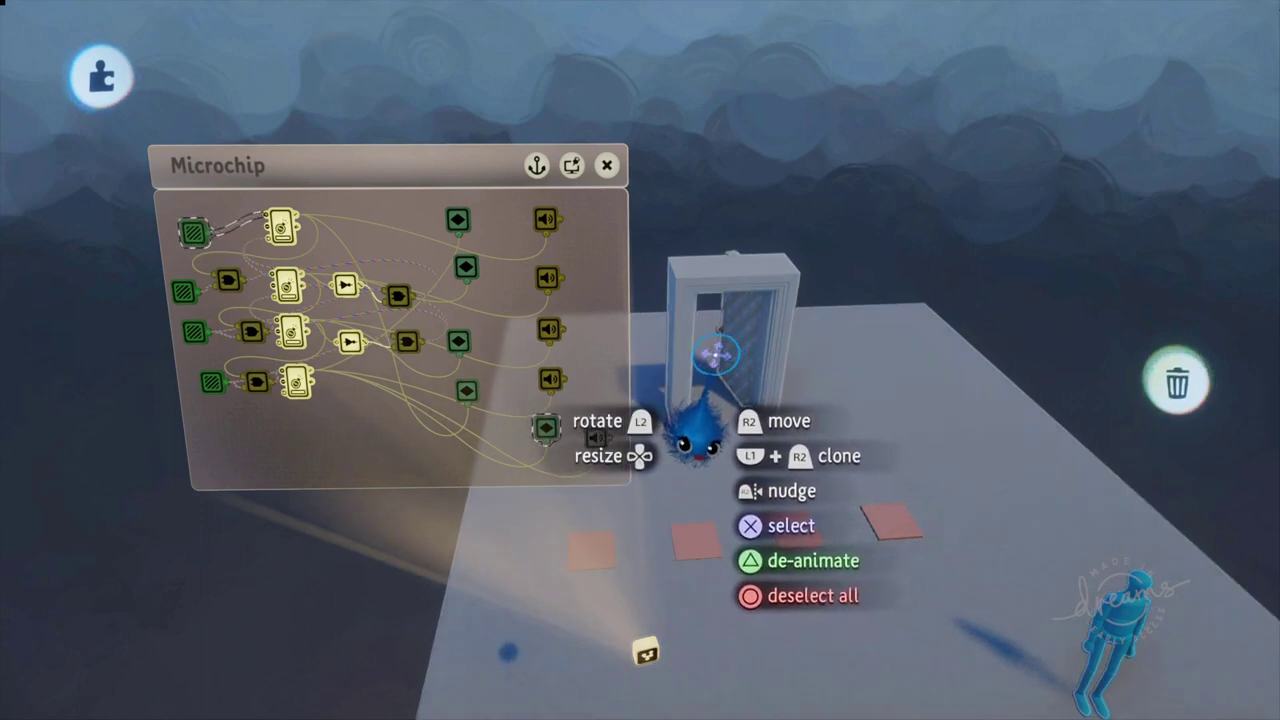
Inspect the door keyframe's Slow Power Up and blend settings, then close them and deselect the keyframe
left_click(545, 430)
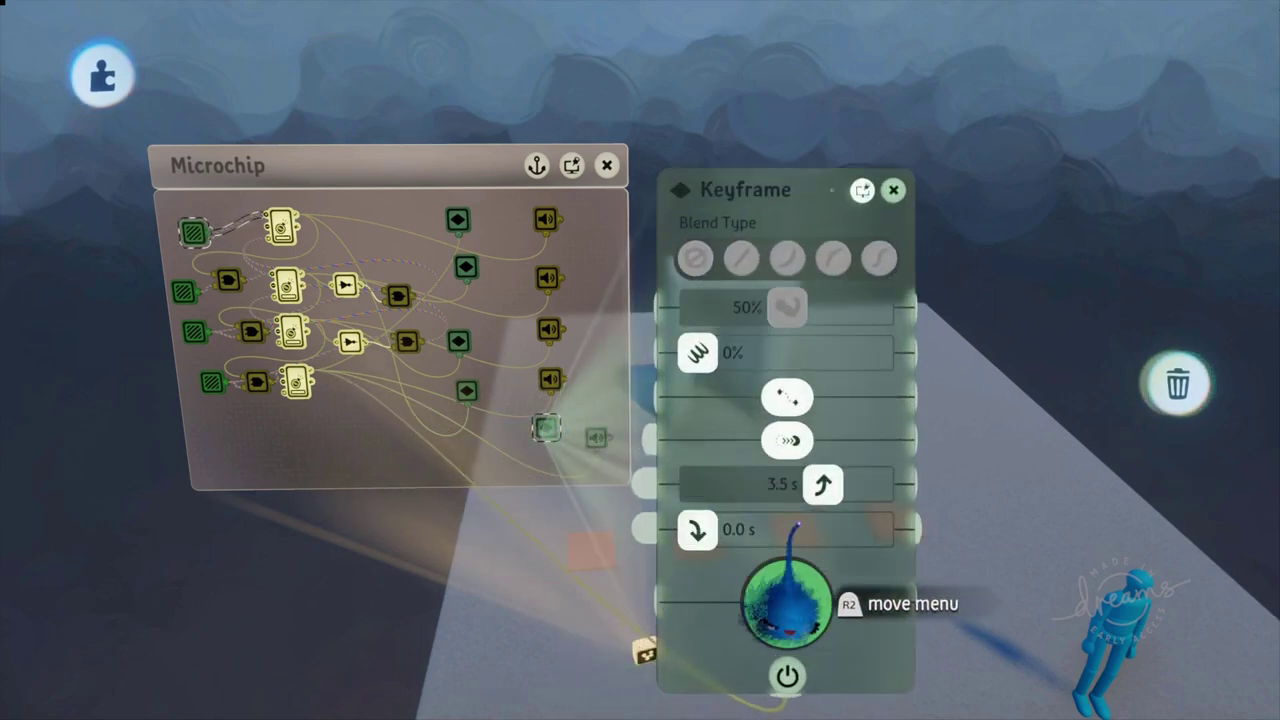
mouse_move(808, 496)
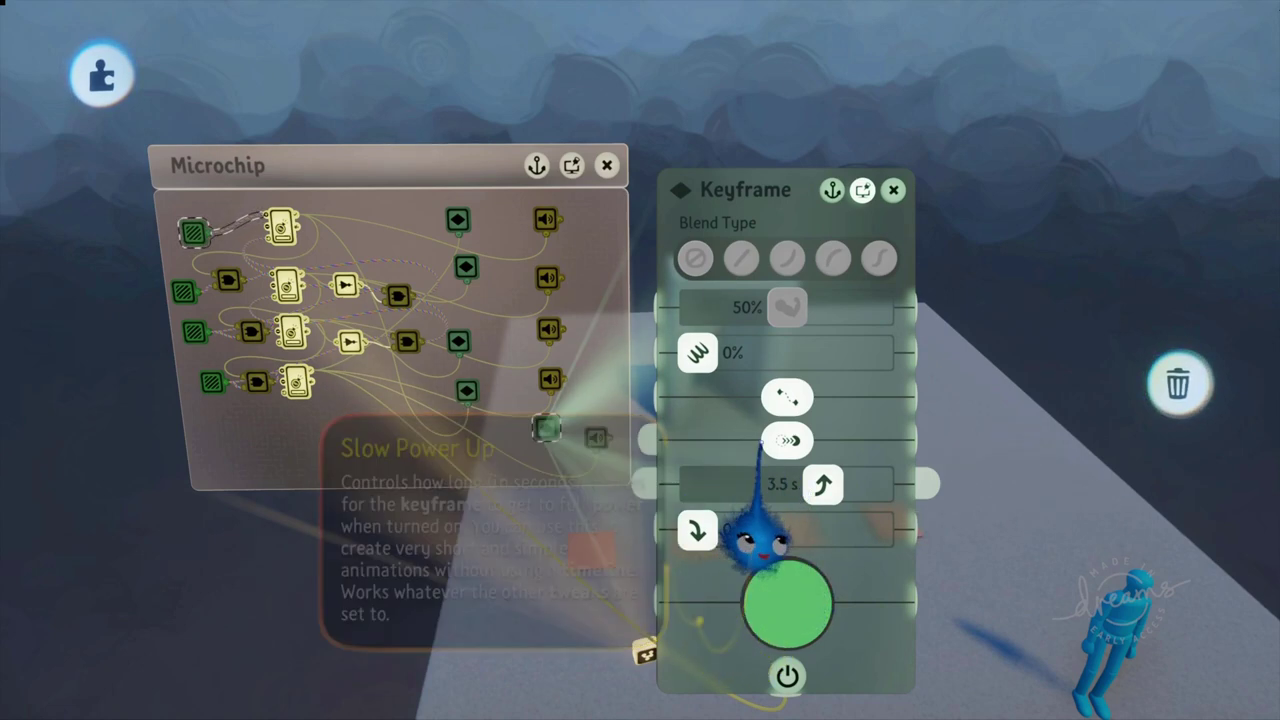
mouse_move(765, 445)
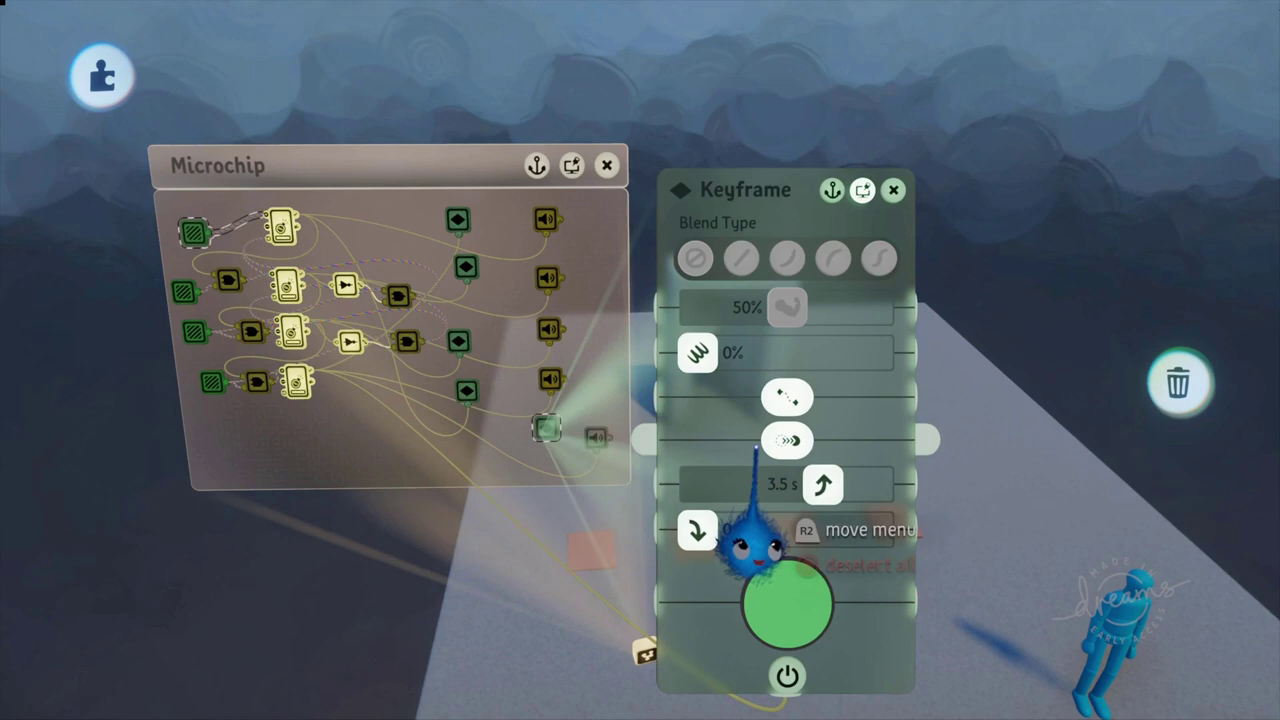
left_click(893, 190)
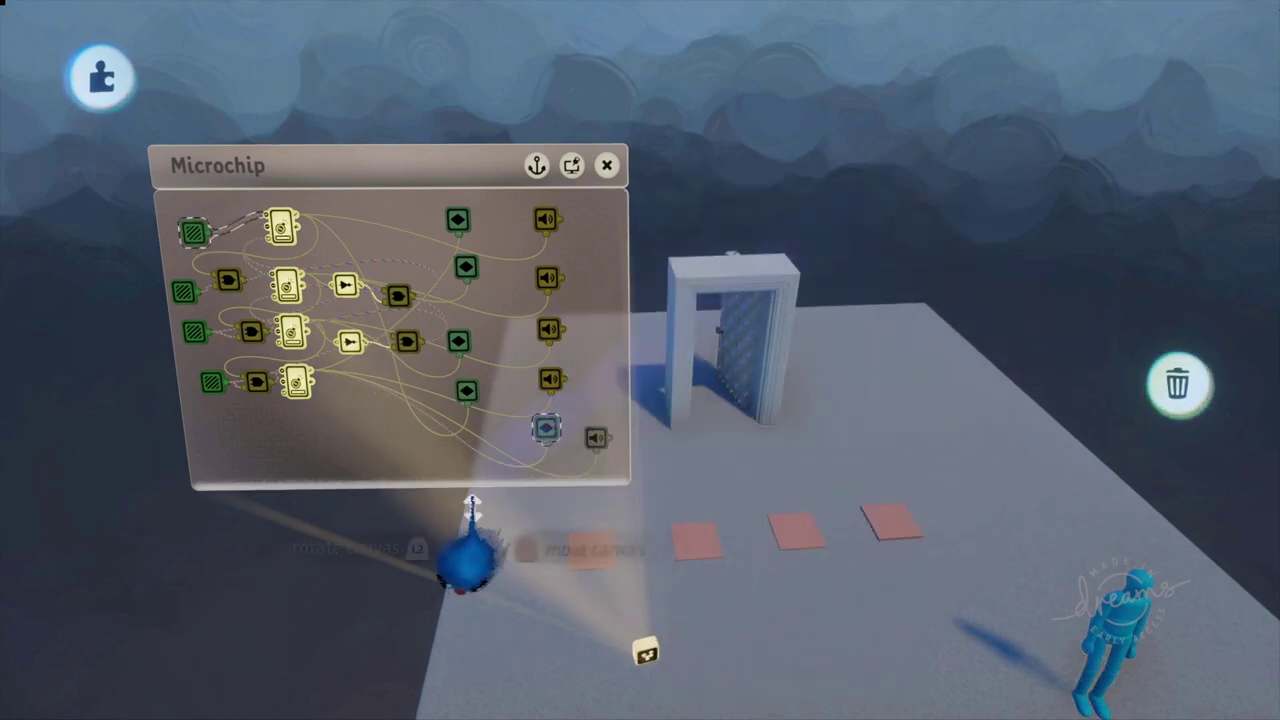
left_click(471, 503)
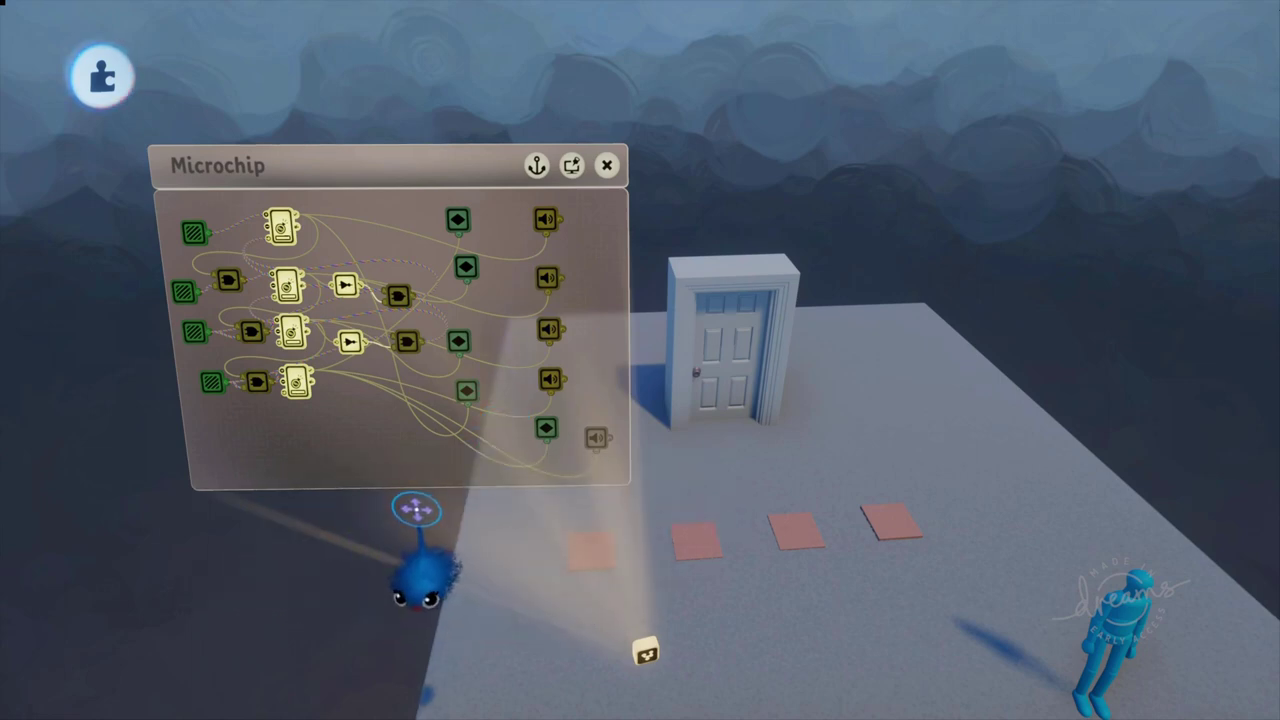
Close the Microchip canvas and examine the overall layout of the door, stepping stones and puppet
left_click(606, 166)
middle_click_drag(187, 490, 134, 529)
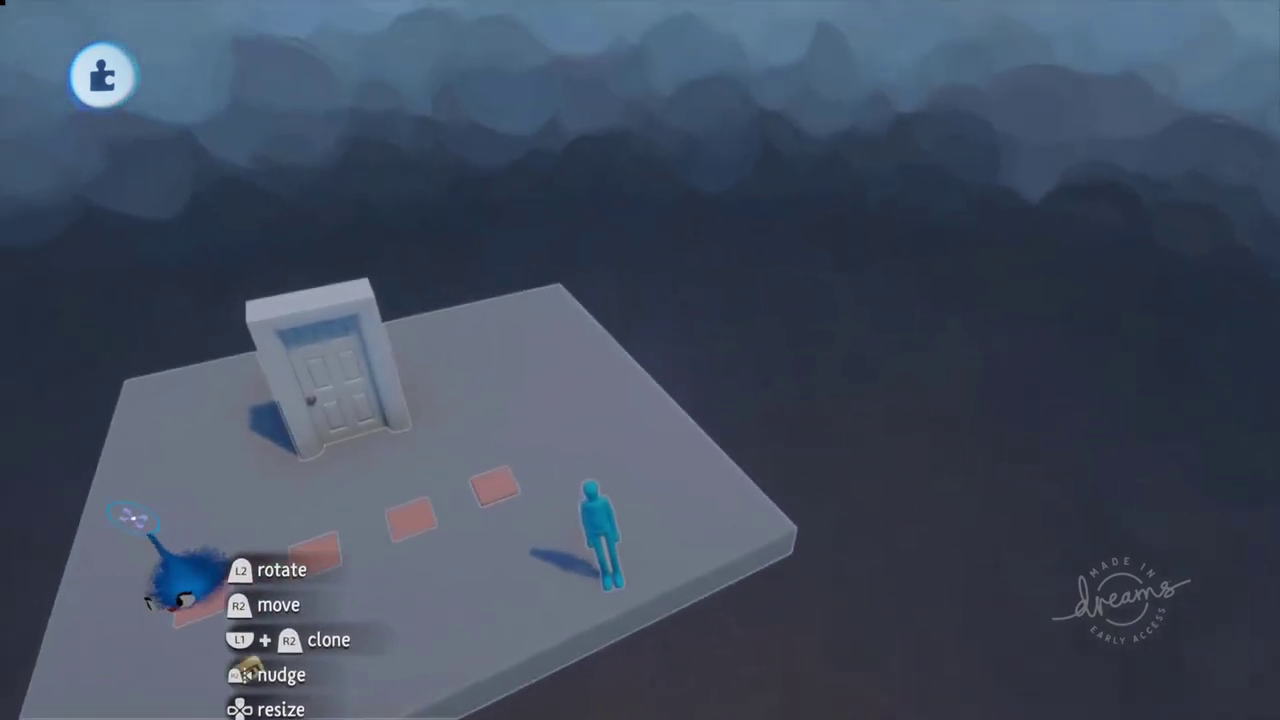
middle_click_drag(7, 459, 40, 426)
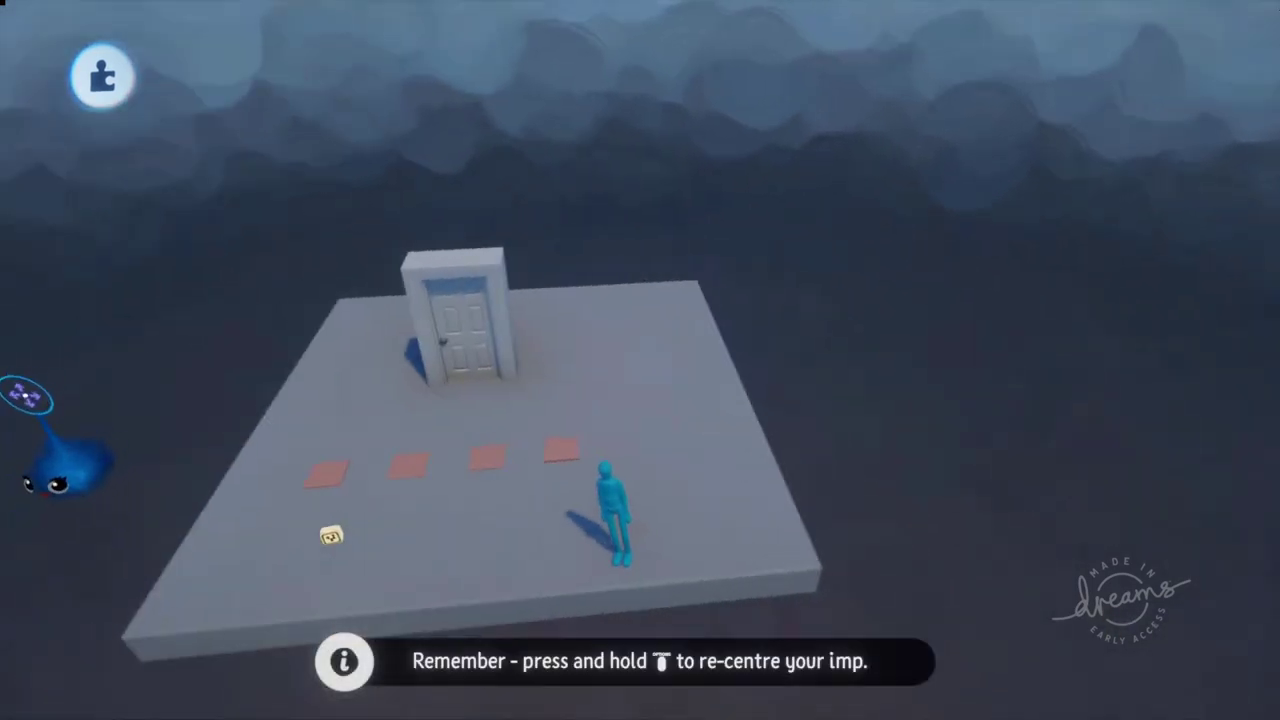
middle_click_drag(497, 483, 534, 602)
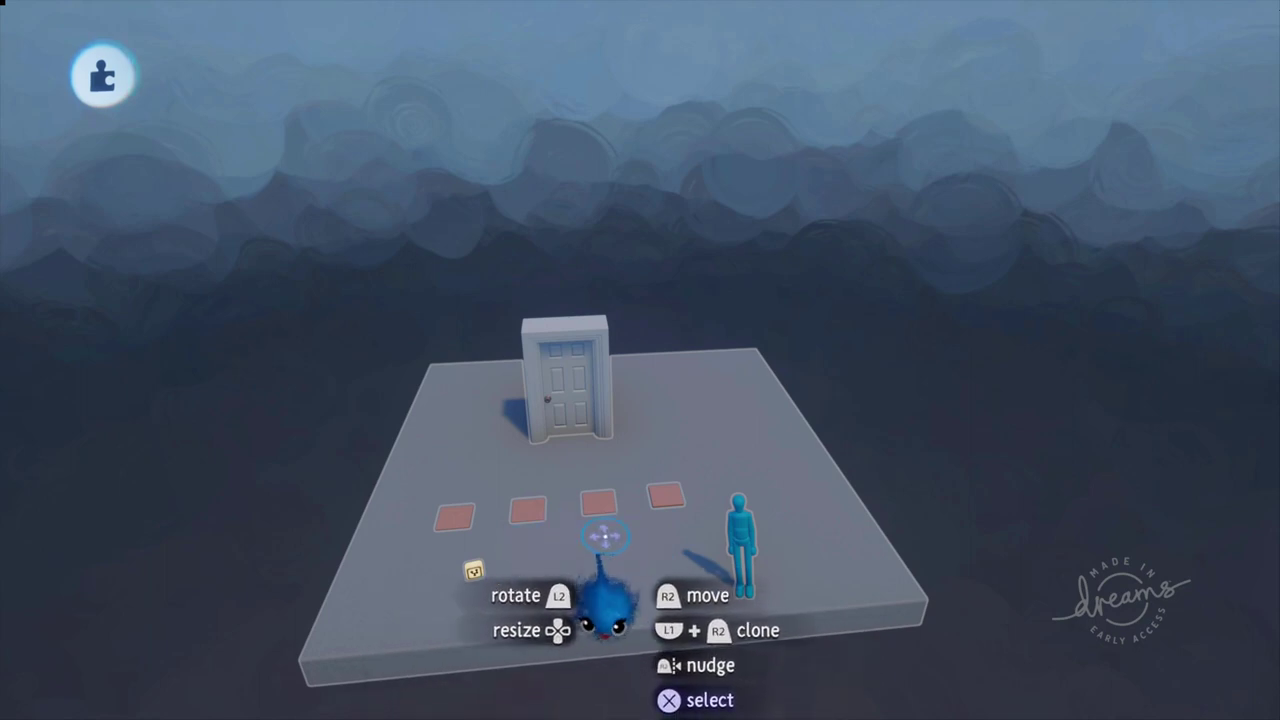
scroll(540, 550, "down", 3)
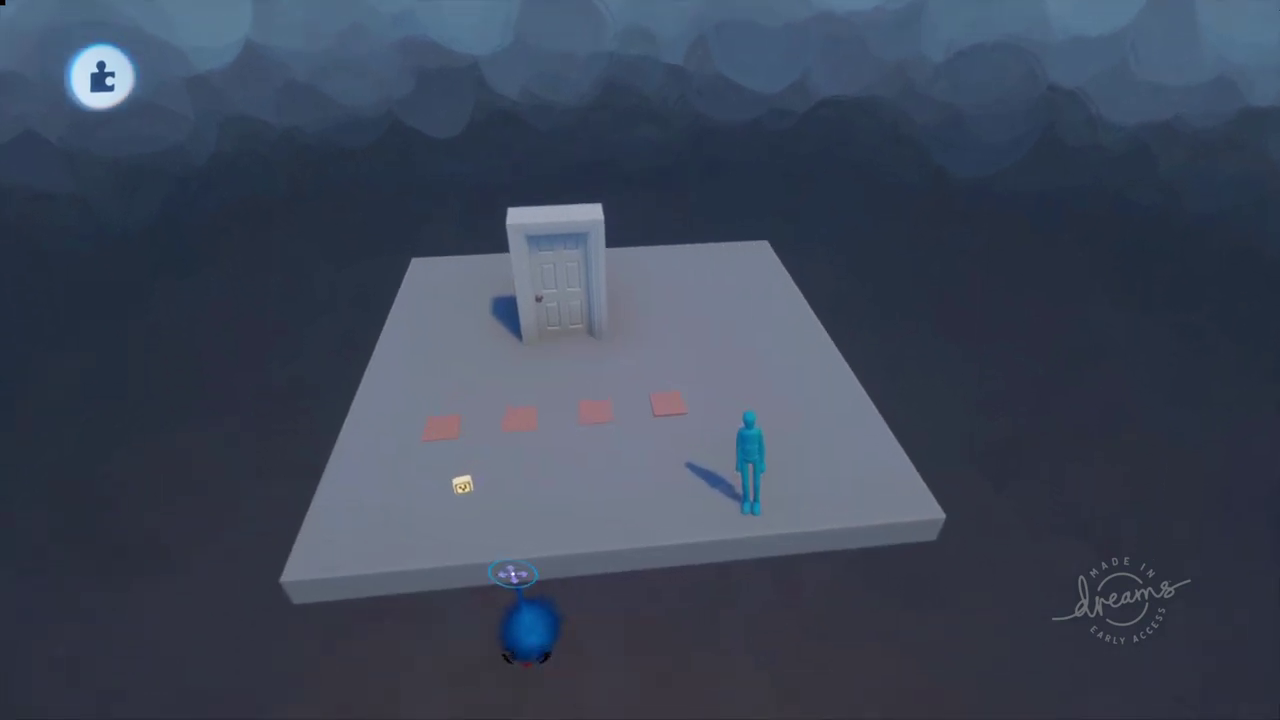
scroll(520, 545, "up", 5)
middle_click_drag(491, 549, 480, 594)
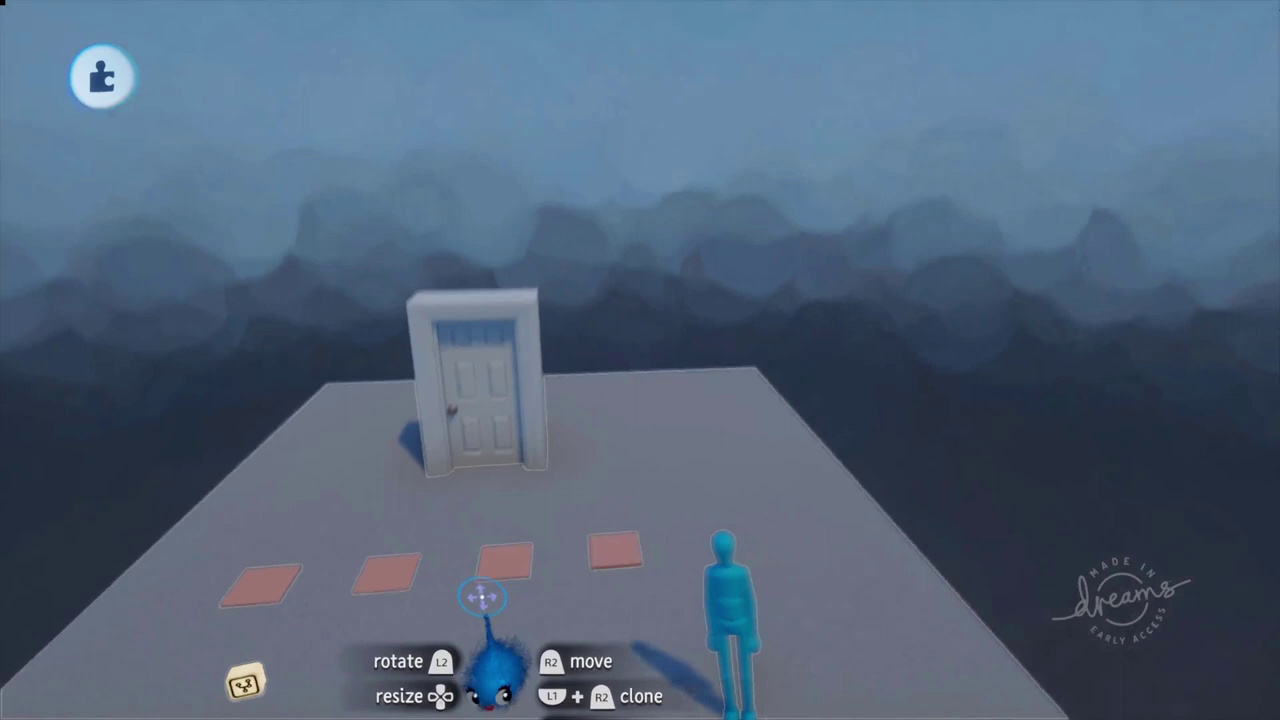
scroll(465, 625, "down", 3)
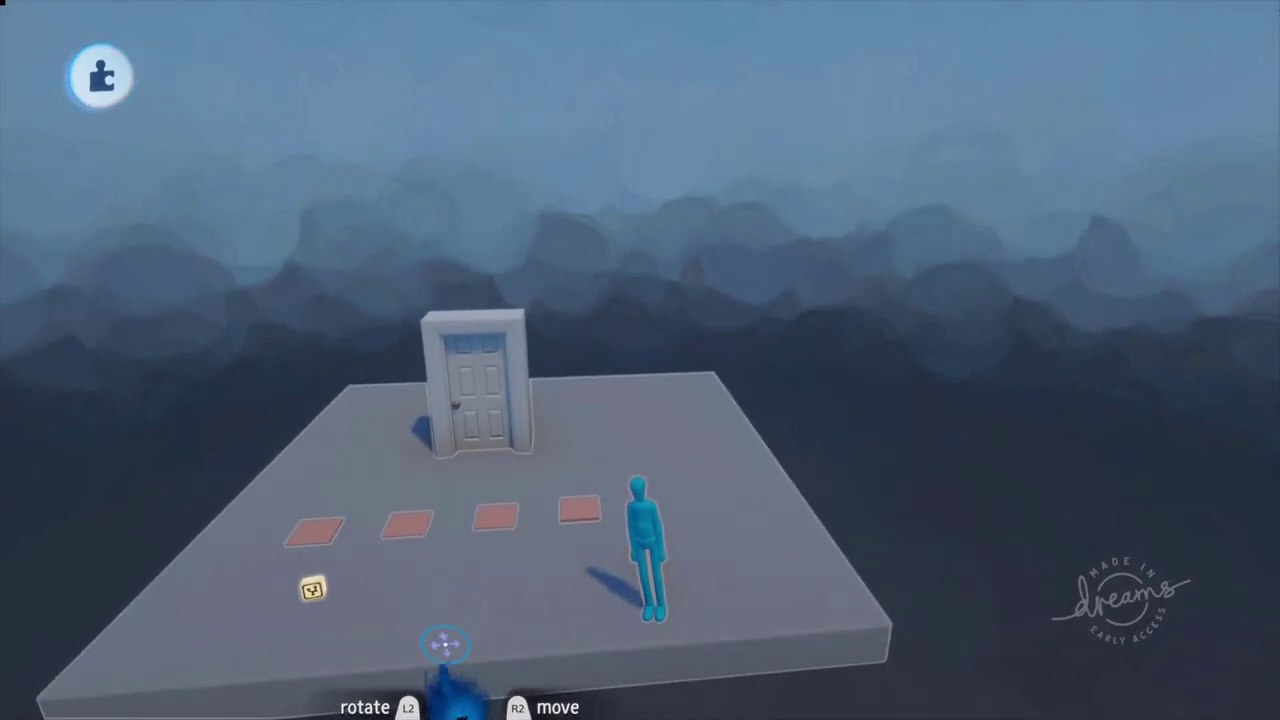
Reopen the Microchip and move its canvas up beside the door, clear of the stepping stones
left_click(313, 590)
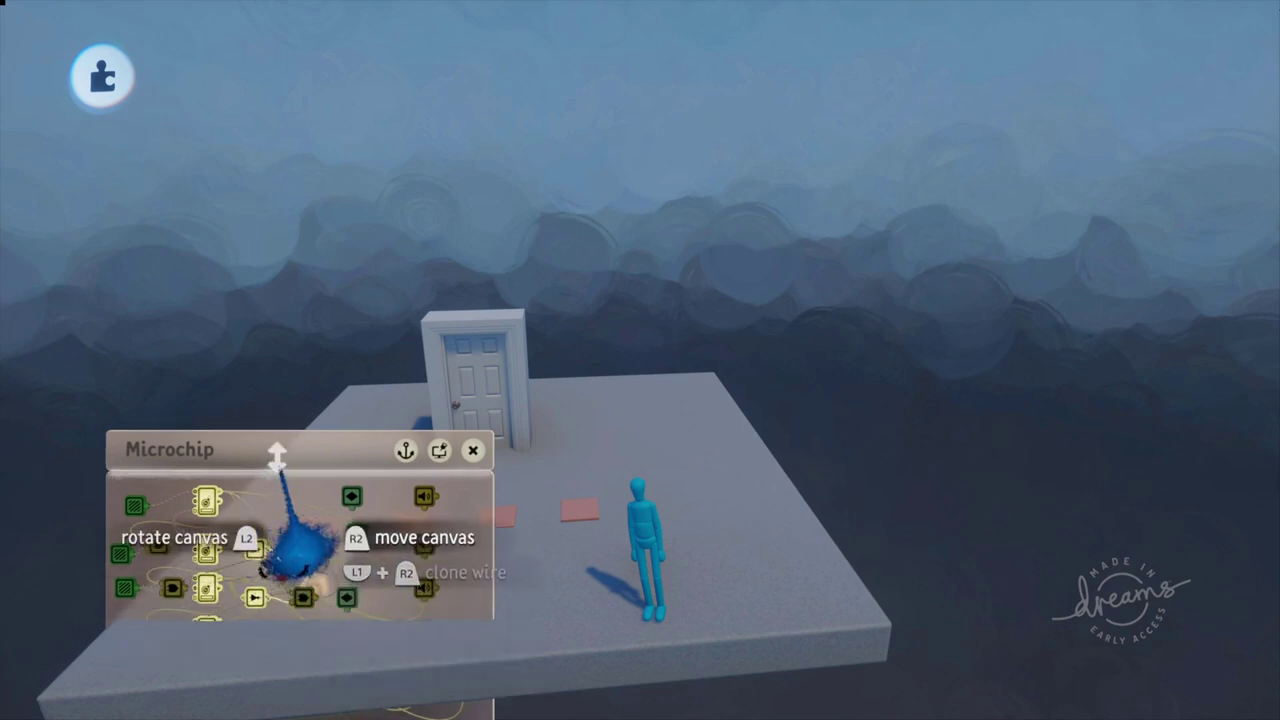
left_click_drag(263, 460, 180, 215)
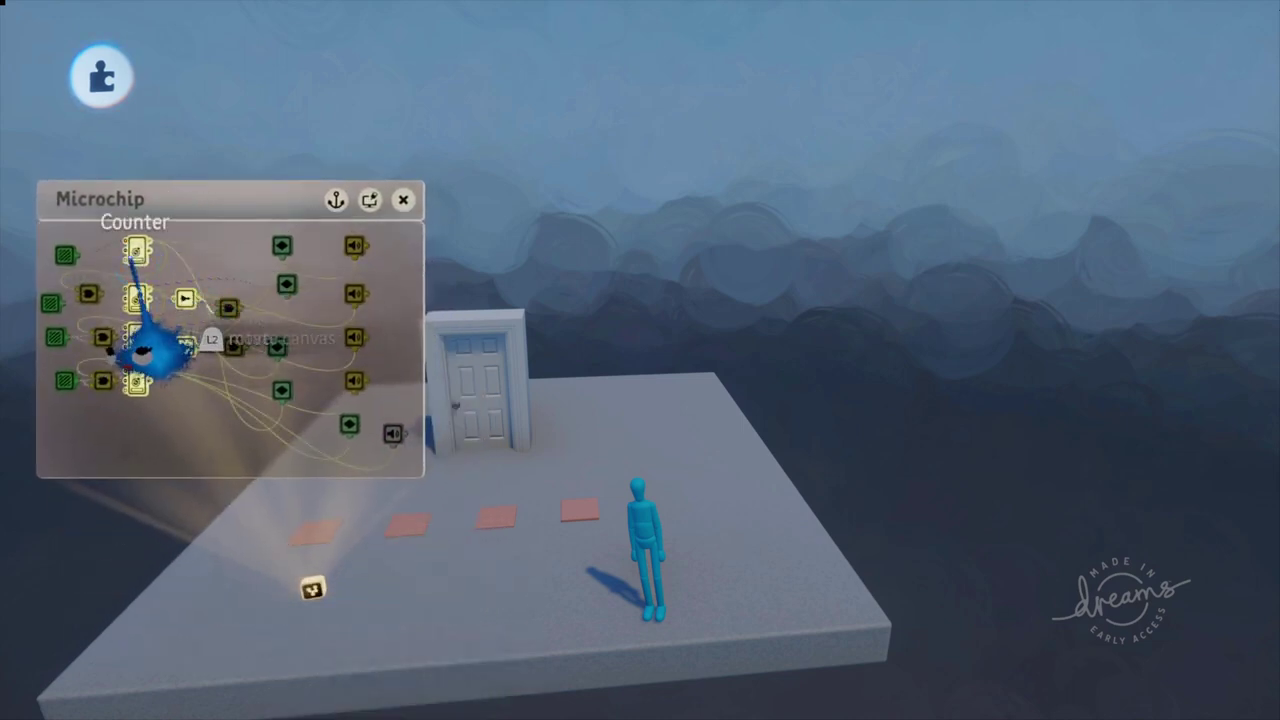